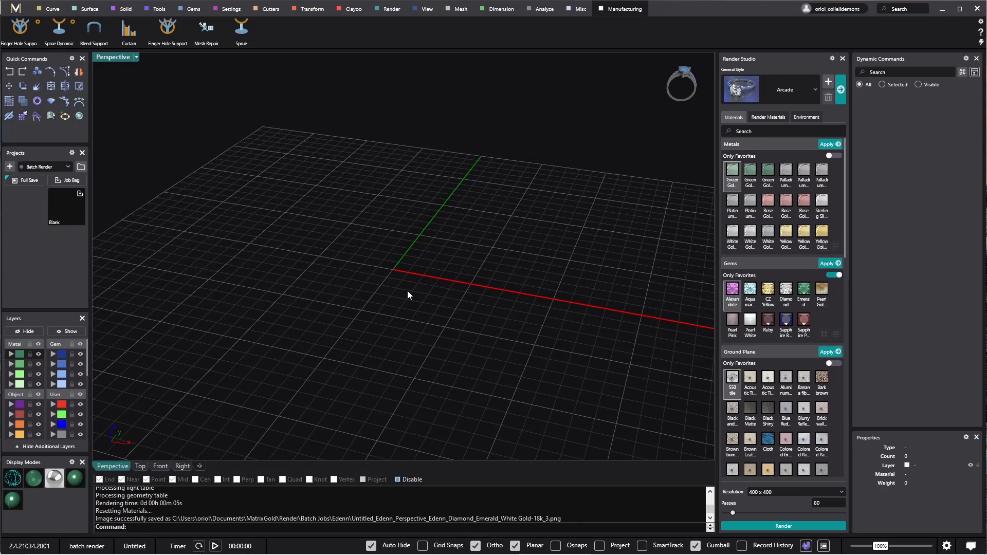
# Open ring model 05 from the Cathedral folder of the Rings collection without saving the current file's changes.
pyautogui.moveTo(408, 294)
pyautogui.mouseDown(button='right')
pyautogui.moveTo(434, 288)
pyautogui.moveTo(406, 301)
pyautogui.moveTo(421, 300)
pyautogui.mouseUp(button='right')
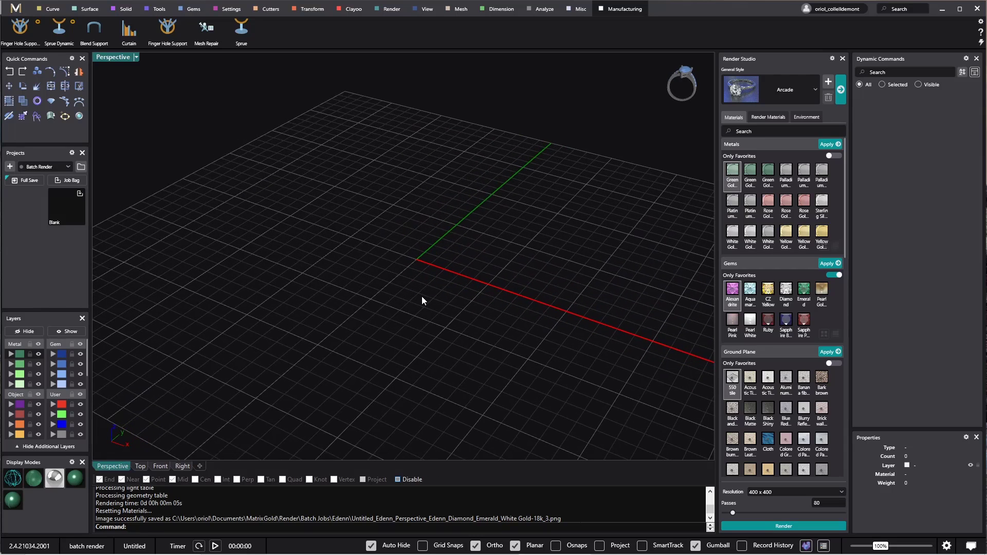
pyautogui.click(81, 167)
pyautogui.click(141, 274)
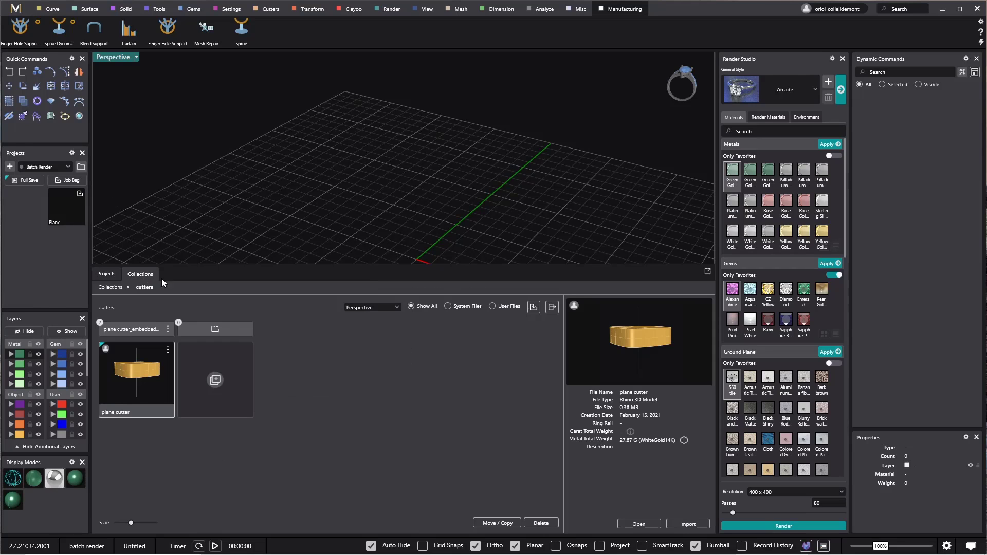
pyautogui.click(111, 288)
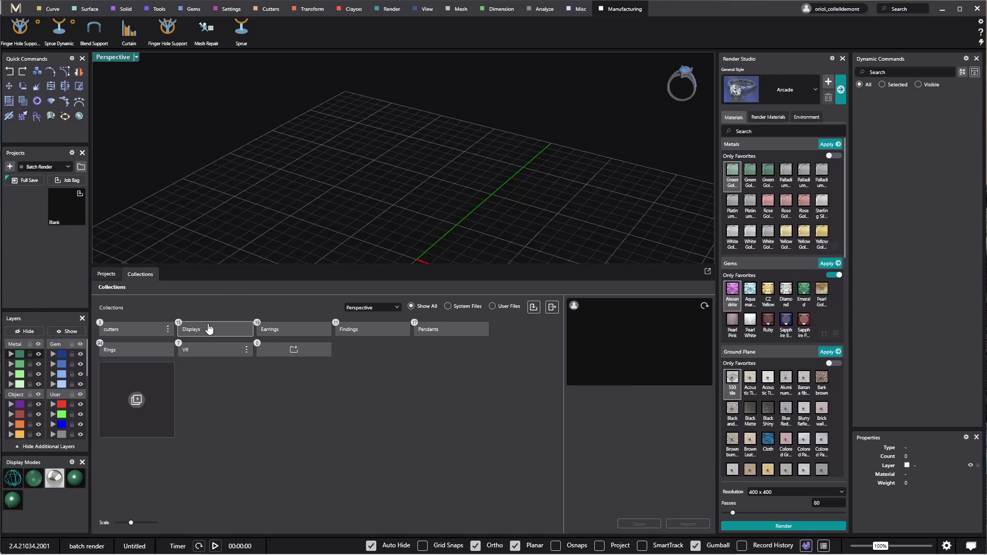
pyautogui.click(137, 349)
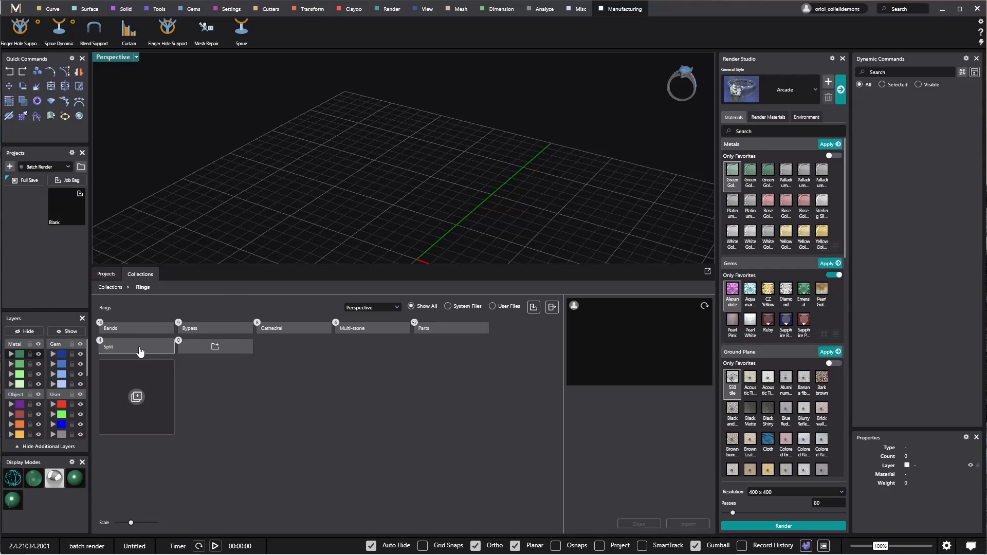
pyautogui.click(284, 329)
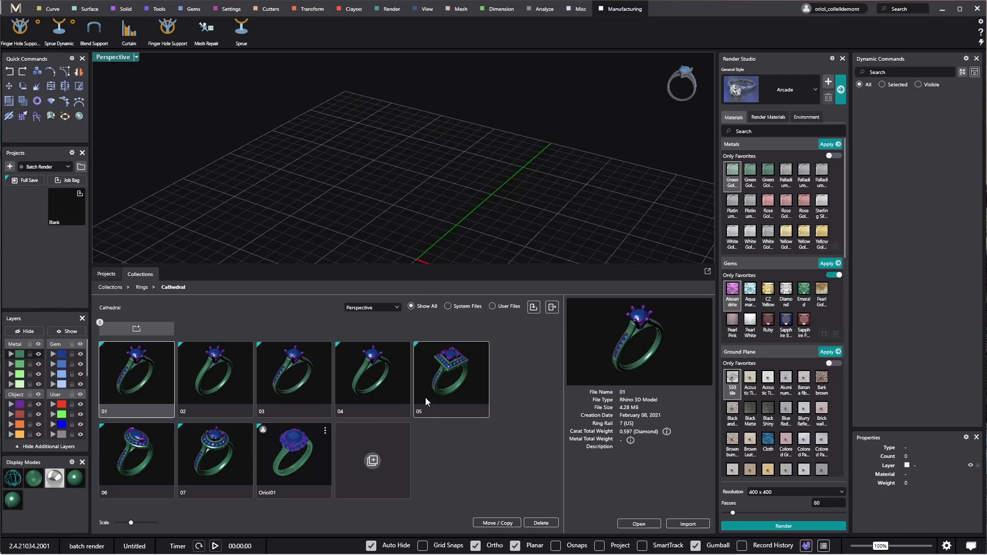
pyautogui.click(449, 378)
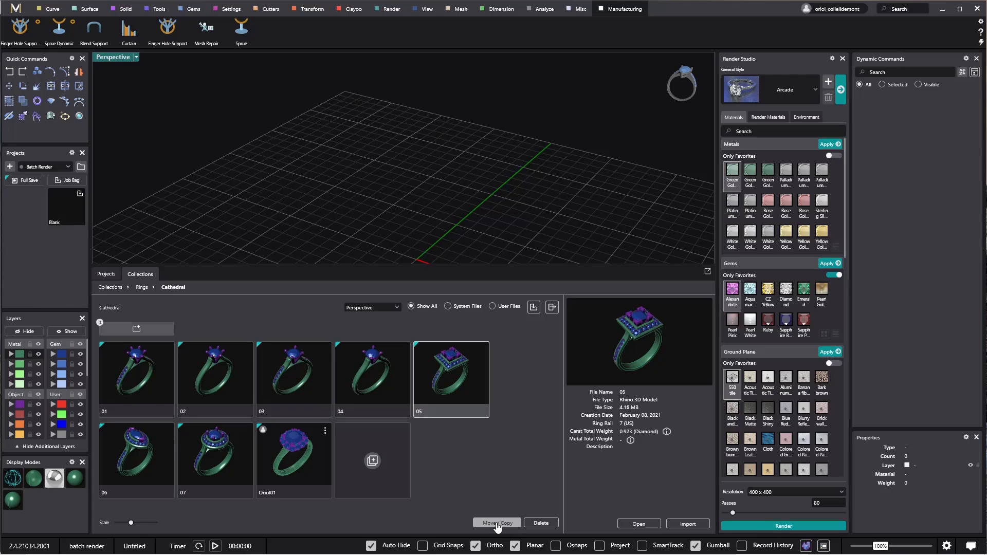
pyautogui.click(654, 525)
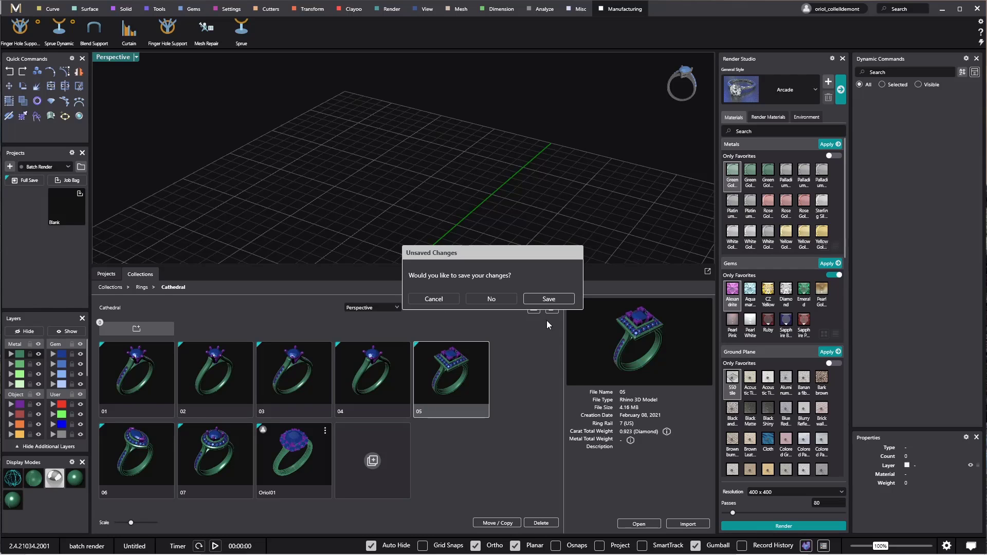
pyautogui.click(491, 299)
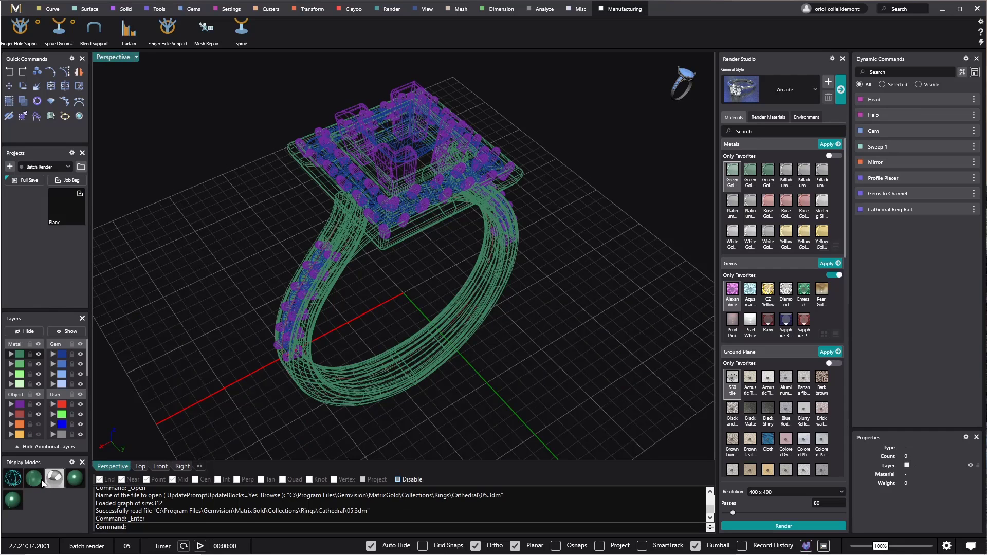
# Switch the perspective view to a shaded display mode to show the ring as solid surfaces.
pyautogui.click(35, 481)
pyautogui.moveTo(250, 350)
pyautogui.mouseDown(button='right')
pyautogui.moveTo(280, 298)
pyautogui.moveTo(265, 283)
pyautogui.moveTo(187, 301)
pyautogui.mouseUp(button='right')
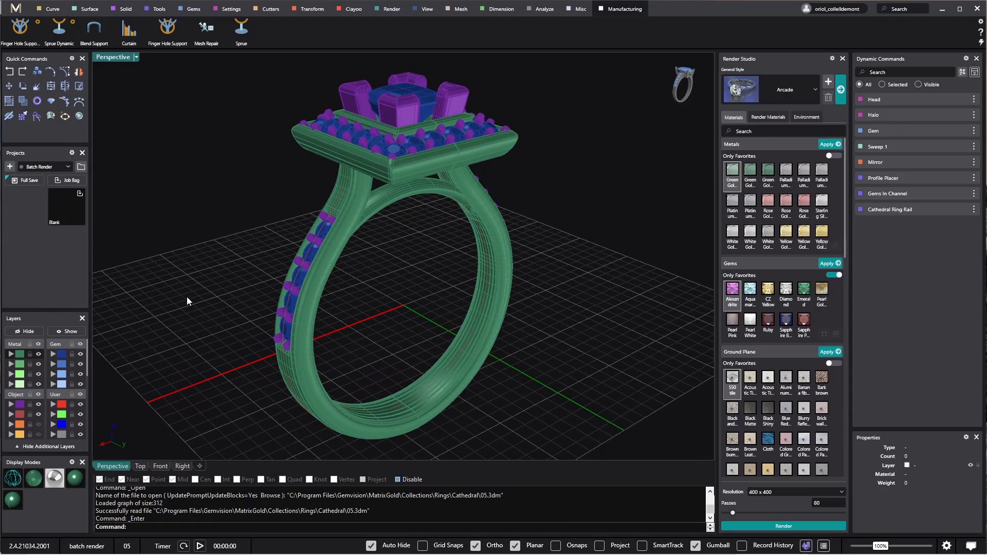
pyautogui.moveTo(353, 214); pyautogui.dragTo(414, 242, button='right')
pyautogui.moveTo(503, 252); pyautogui.dragTo(530, 247, button='right')
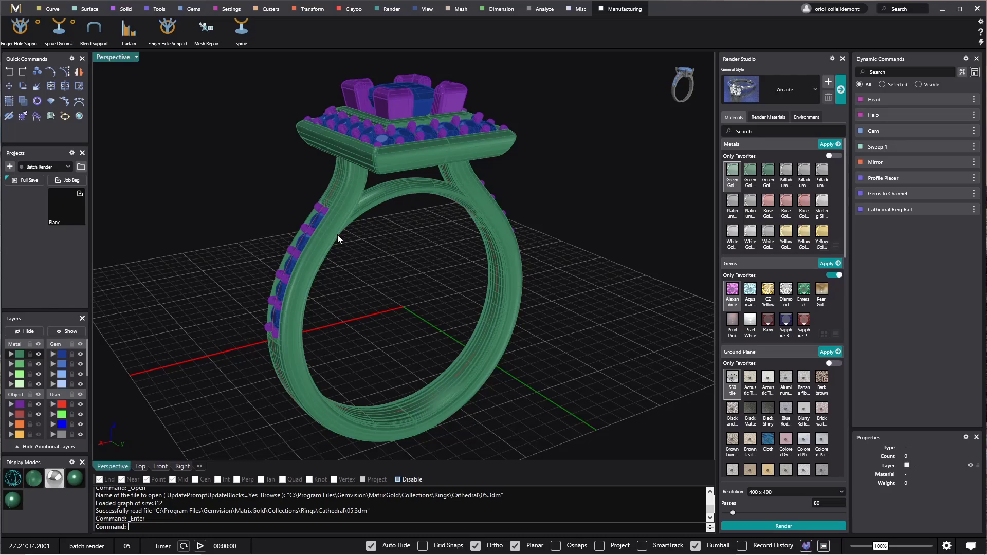
# Assign the shank, the inner ring rail and the prongs along both shoulders to the Metal 01 layer.
pyautogui.click(317, 205)
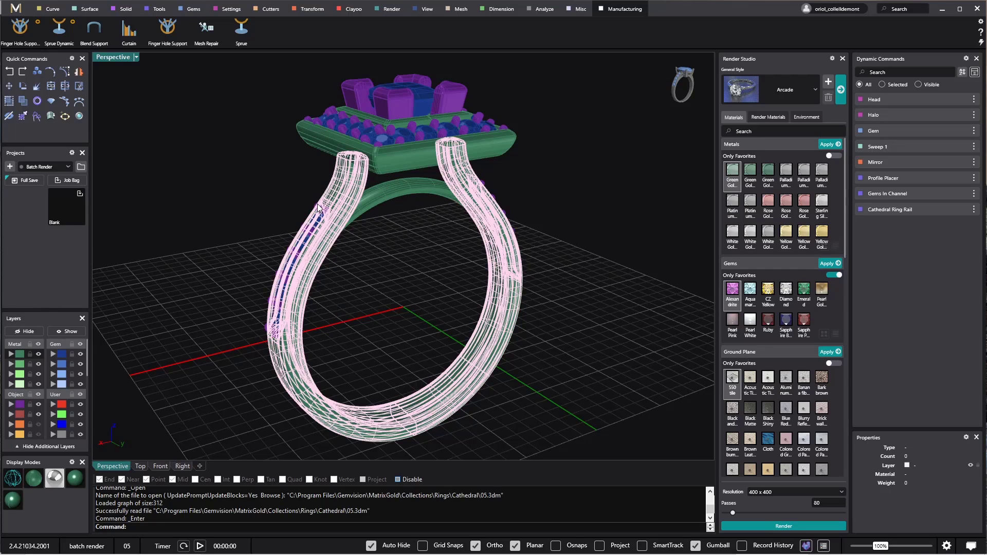
pyautogui.click(380, 199)
pyautogui.keyDown('shift'); pyautogui.click(353, 187); pyautogui.keyUp('shift')
pyautogui.scroll(5, 306, 205)
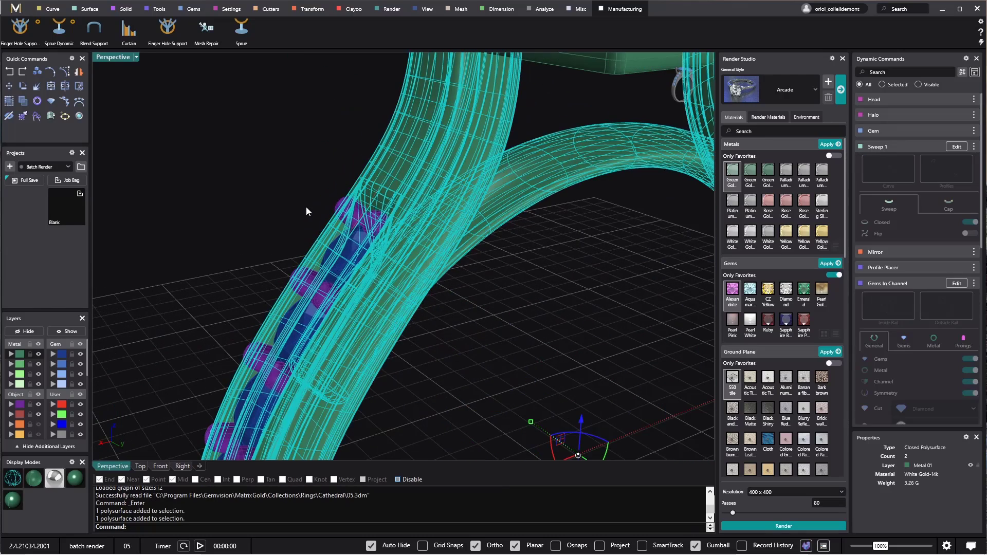
pyautogui.scroll(-3, 306, 205)
pyautogui.keyDown('shift'); pyautogui.click(341, 199); pyautogui.keyUp('shift')
pyautogui.scroll(-5, 345, 201)
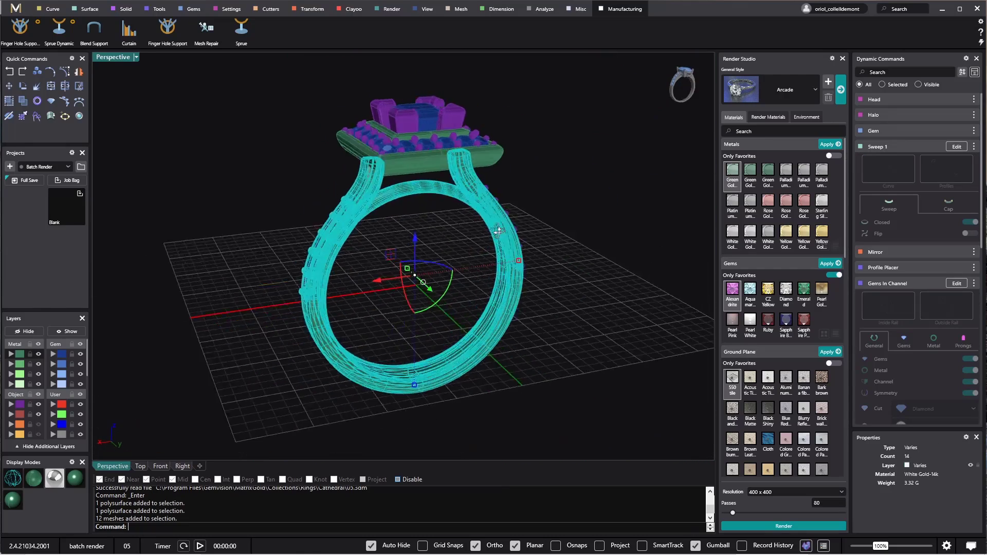
pyautogui.scroll(5, 492, 208)
pyautogui.keyDown('shift'); pyautogui.click(486, 178); pyautogui.keyUp('shift')
pyautogui.scroll(-5, 494, 195)
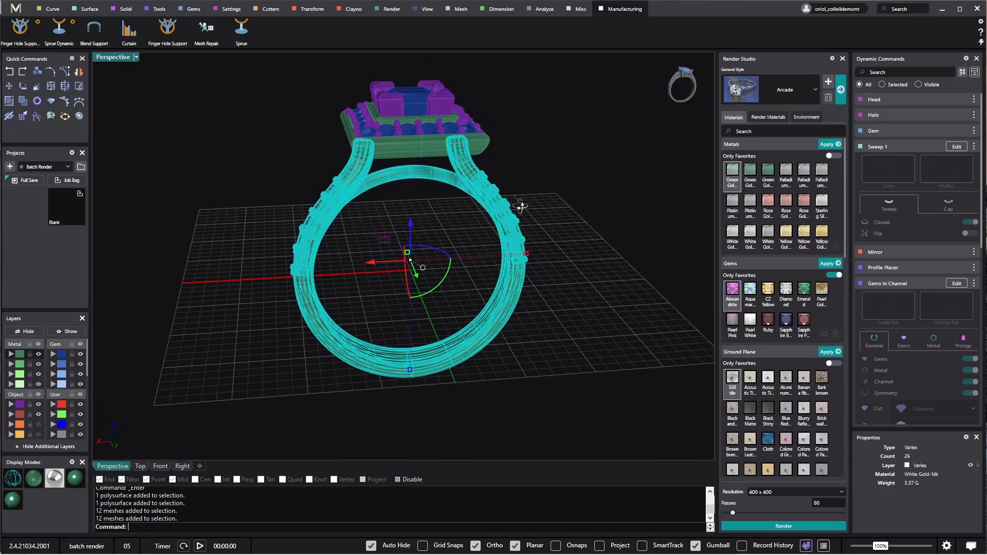
pyautogui.click(11, 354)
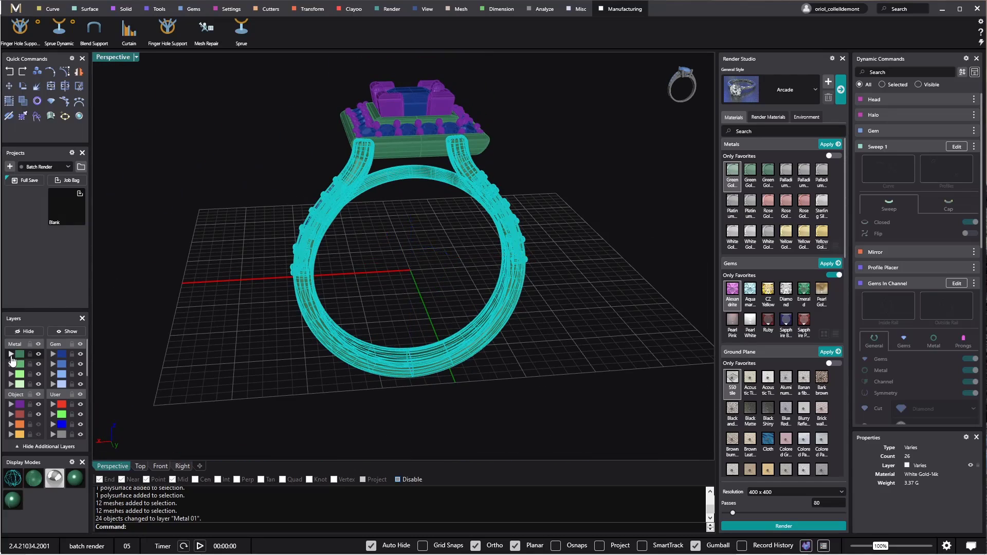
pyautogui.click(143, 306)
# Assign the head prongs, the halo prongs and the halo body to the Metal 02 layer.
pyautogui.moveTo(143, 305); pyautogui.dragTo(235, 269, button='right')
pyautogui.scroll(5, 391, 144)
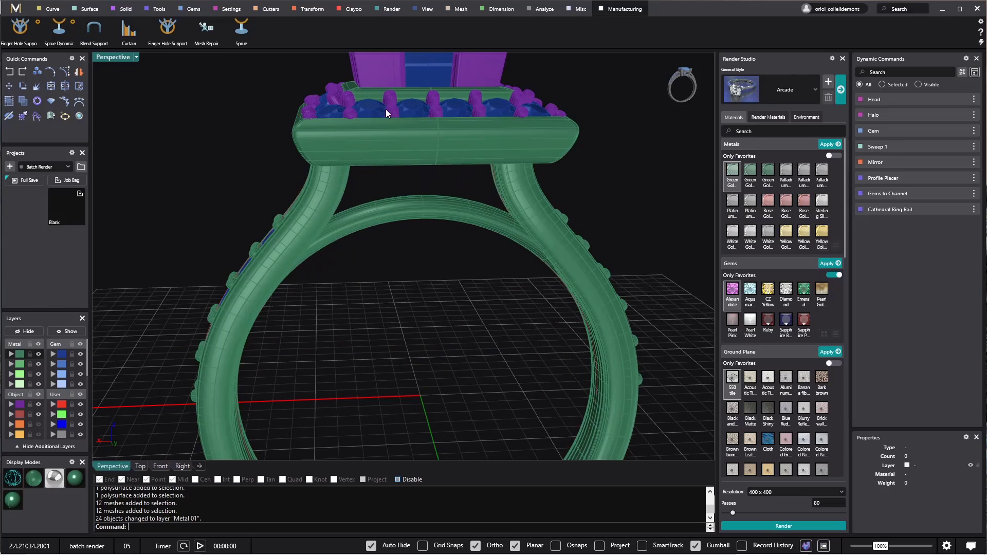
pyautogui.click(19, 405)
pyautogui.keyDown('shift'); pyautogui.click(413, 151); pyautogui.keyUp('shift')
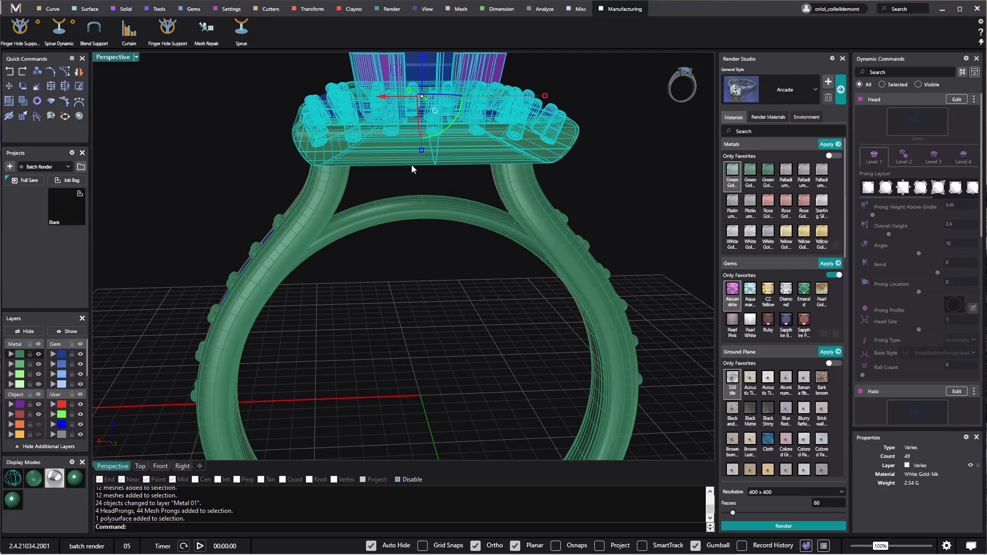
pyautogui.moveTo(412, 164); pyautogui.dragTo(452, 214, button='right')
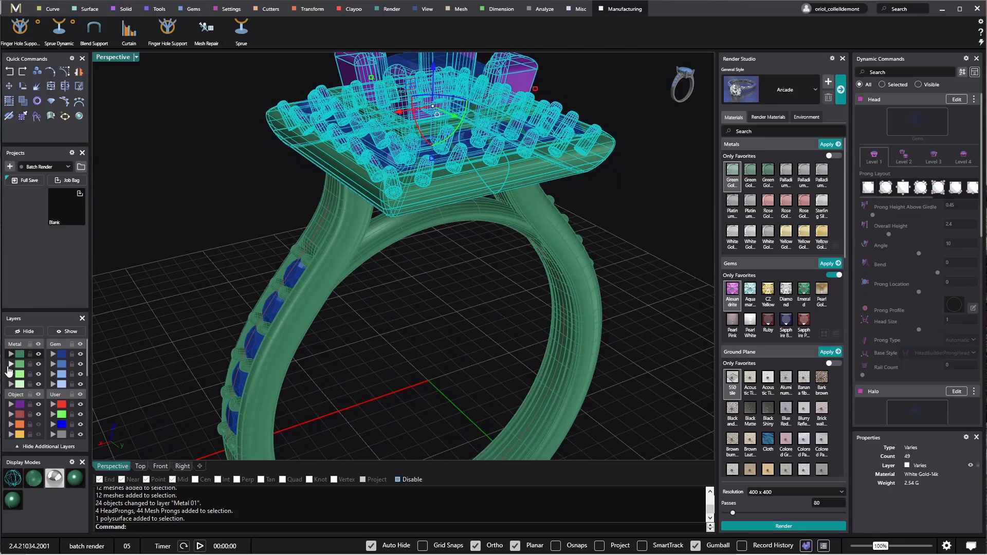
pyautogui.click(10, 363)
pyautogui.press('Escape')
# Assign the channel gems on both shoulders of the shank to the Gem 03 layer.
pyautogui.moveTo(224, 241); pyautogui.dragTo(444, 272, button='right')
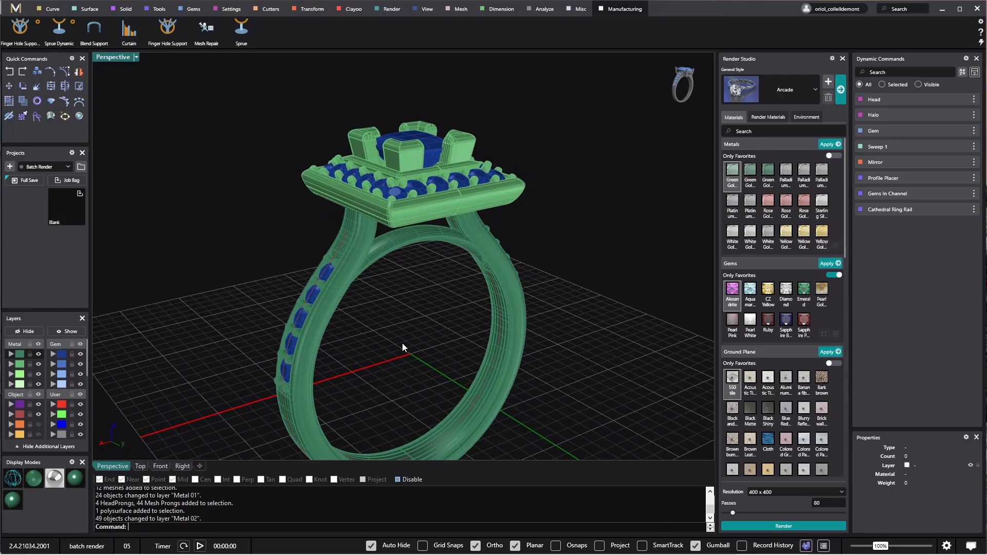
pyautogui.moveTo(403, 343)
pyautogui.mouseDown(button='right')
pyautogui.moveTo(380, 366)
pyautogui.moveTo(395, 336)
pyautogui.mouseUp(button='right')
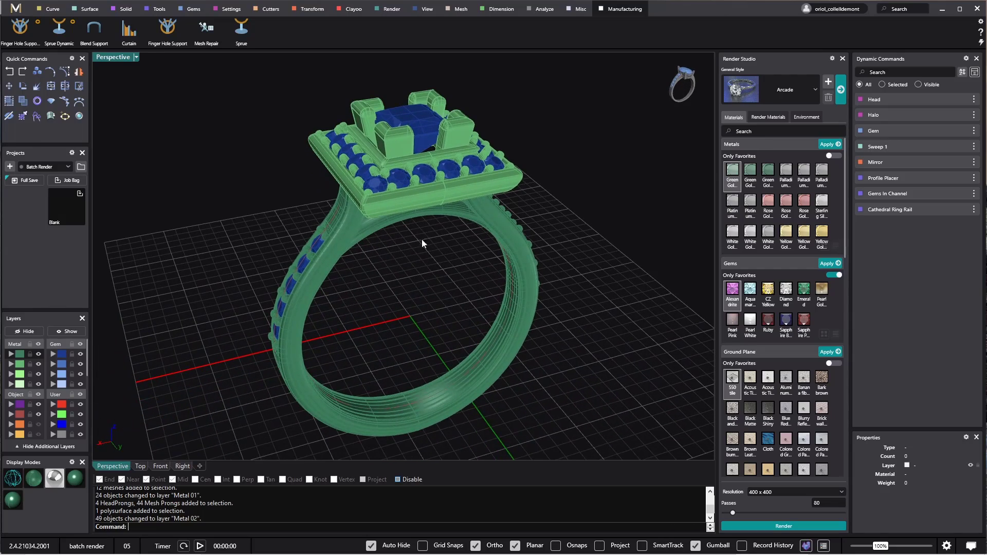
pyautogui.moveTo(422, 292); pyautogui.dragTo(426, 278, button='right')
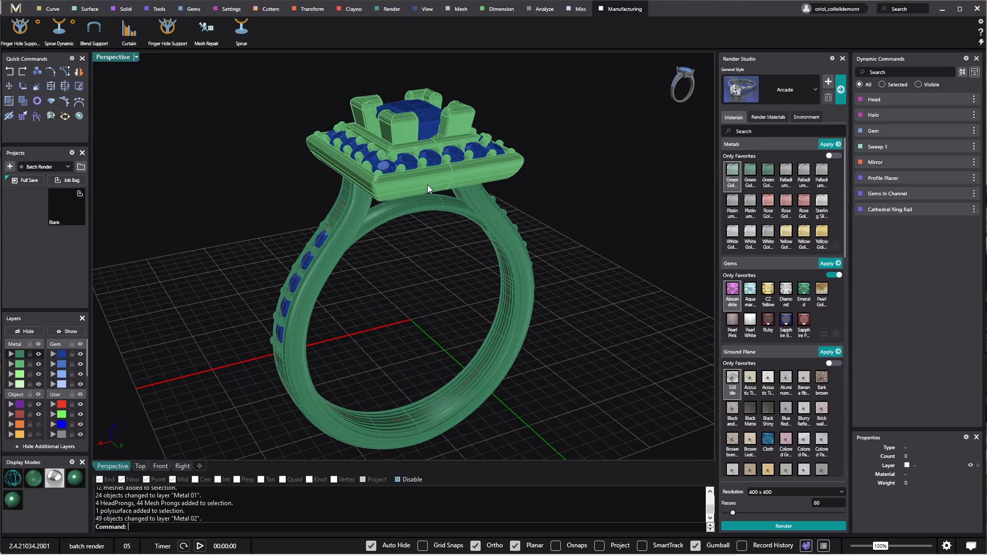
pyautogui.moveTo(303, 310); pyautogui.dragTo(344, 296, button='right')
pyautogui.click(330, 292)
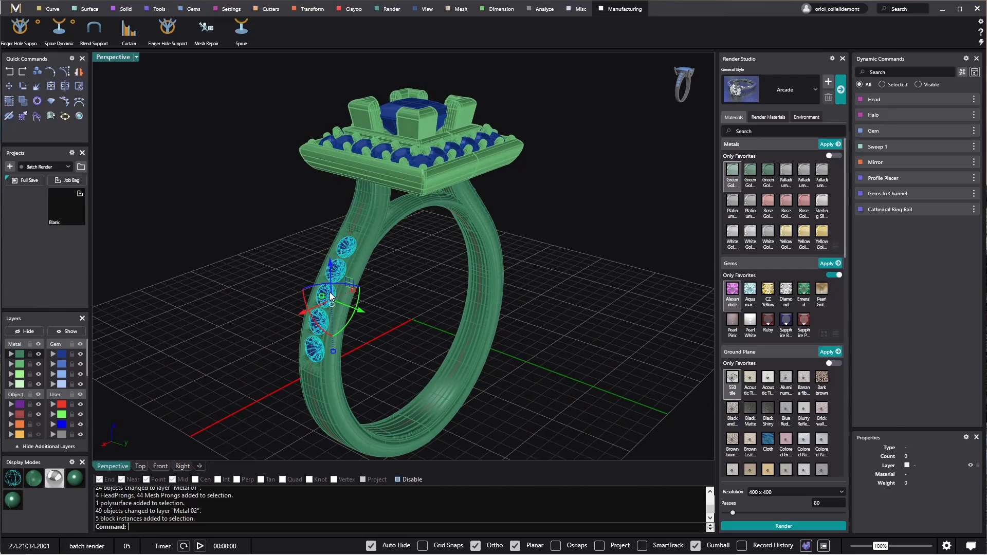
pyautogui.moveTo(443, 313); pyautogui.dragTo(287, 410, button='right')
pyautogui.scroll(3, 461, 282)
pyautogui.keyDown('shift'); pyautogui.click(505, 279); pyautogui.keyUp('shift')
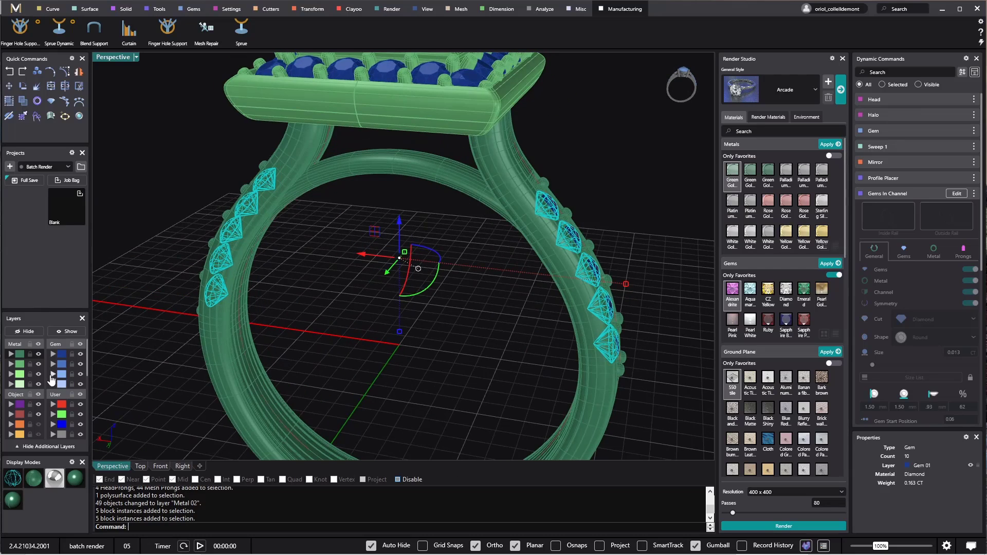
pyautogui.click(51, 375)
# Assign the small round gems of the halo to the Gem 02 layer.
pyautogui.moveTo(142, 372); pyautogui.dragTo(267, 370, button='right')
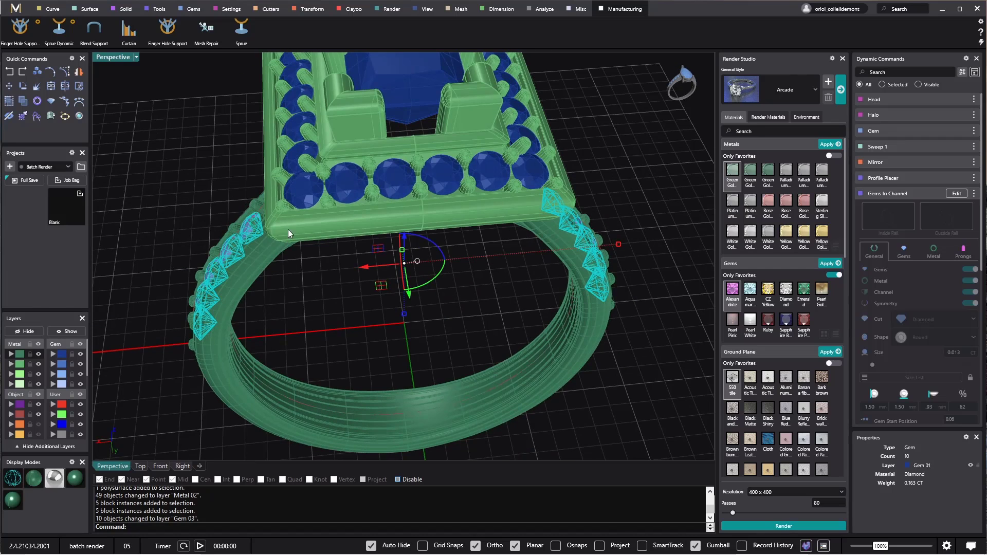
pyautogui.click(306, 194)
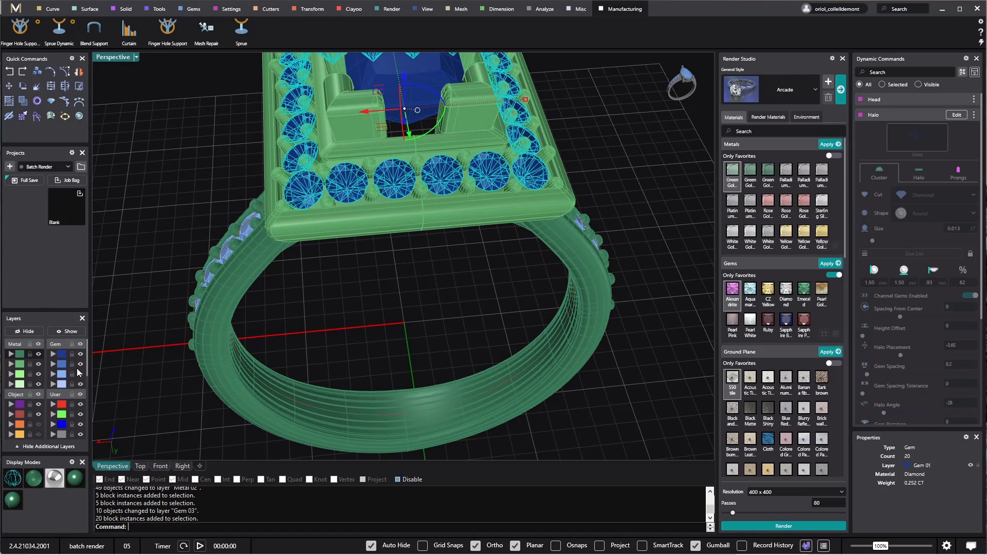
pyautogui.click(51, 364)
pyautogui.click(291, 344)
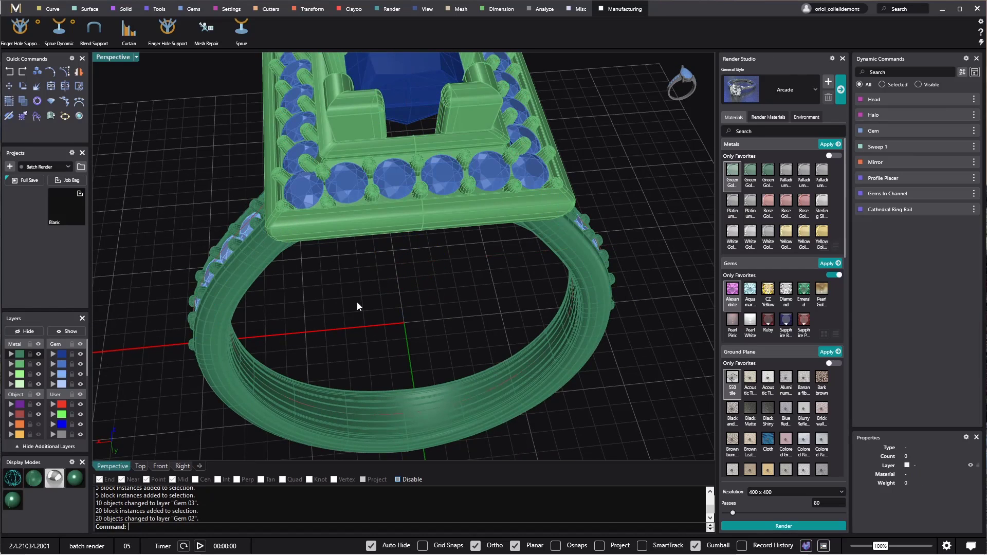
# Store the relayered ring as a full save in the Batch Render project.
pyautogui.moveTo(357, 301); pyautogui.dragTo(404, 212, button='right')
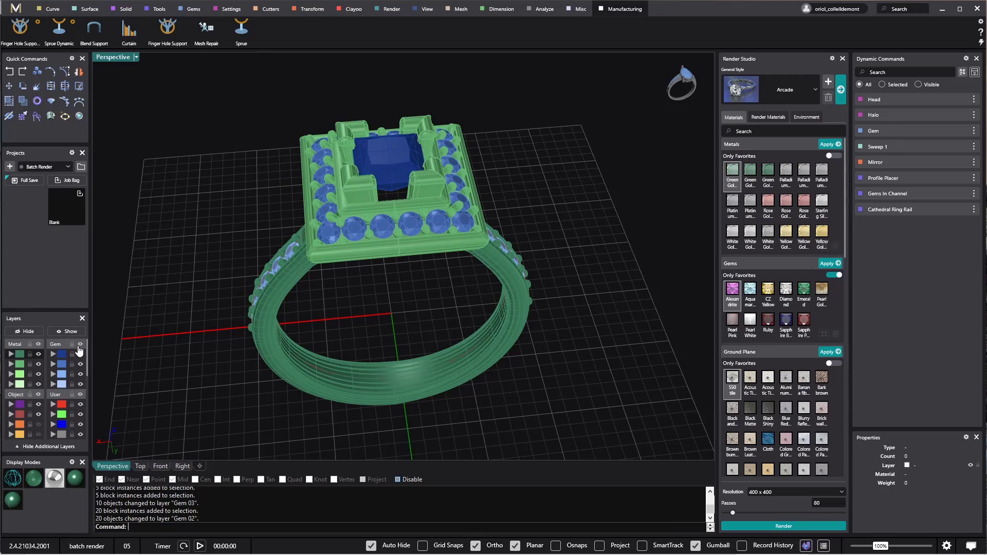
pyautogui.moveTo(347, 329); pyautogui.dragTo(422, 288, button='right')
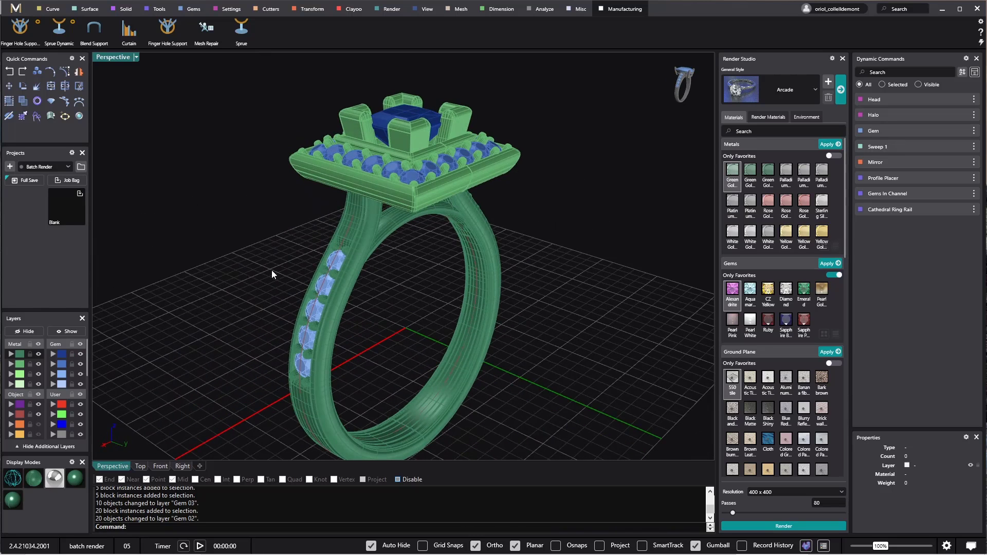
pyautogui.click(26, 181)
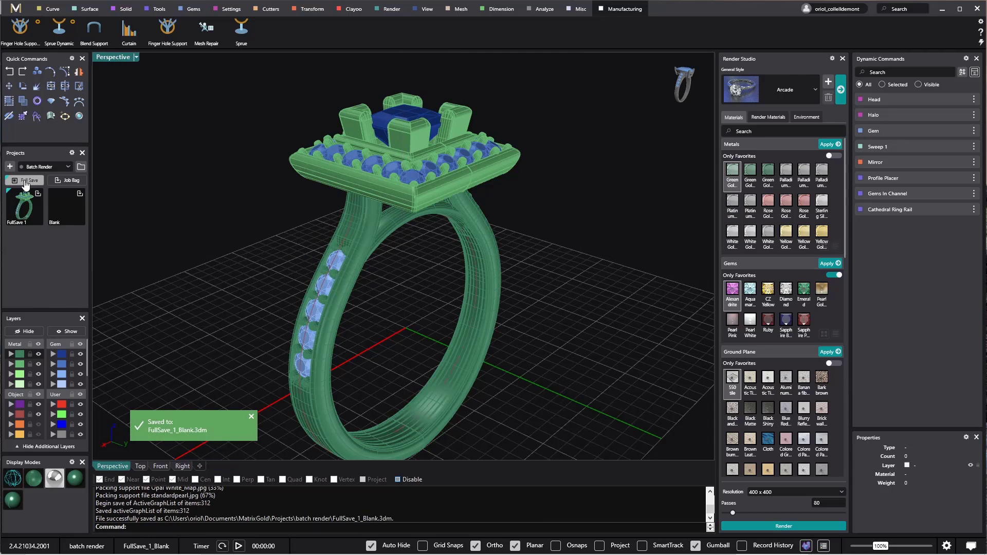
# Open ring model 06 from the Cathedral folder of the Rings collection.
pyautogui.click(81, 167)
pyautogui.click(147, 275)
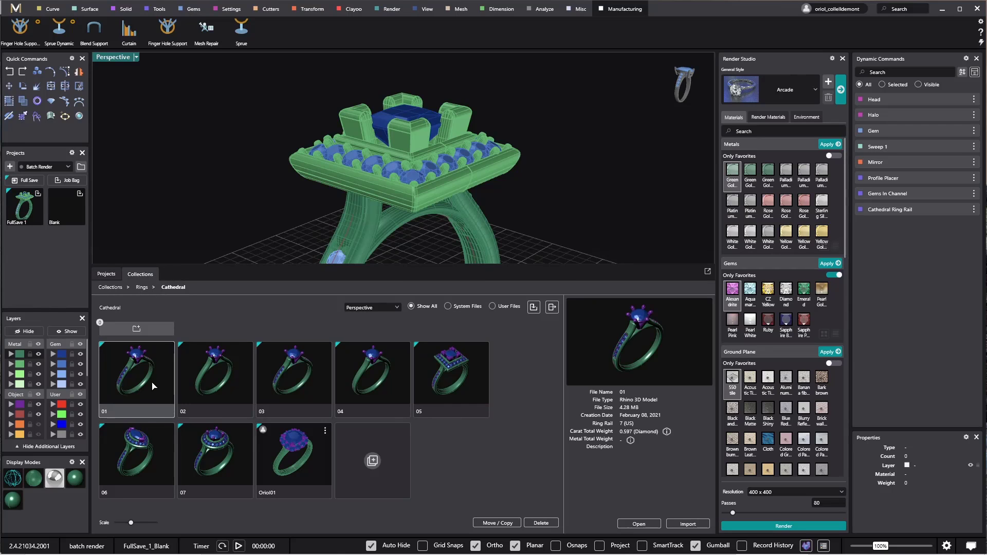
pyautogui.click(138, 445)
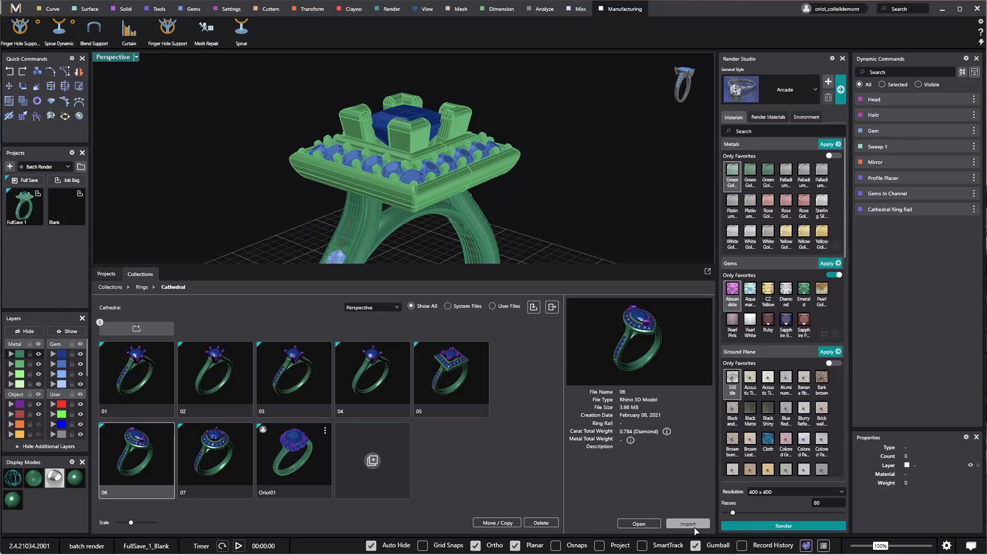
pyautogui.click(647, 525)
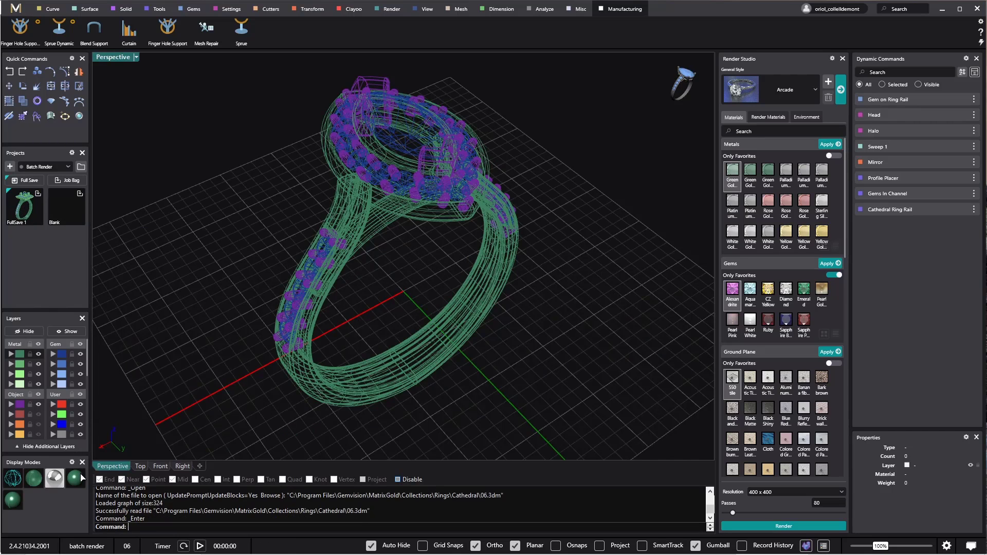
# Assign the shank and the channel prongs on both shoulders to the Metal 01 layer.
pyautogui.click(313, 231)
pyautogui.click(347, 257)
pyautogui.scroll(3, 329, 236)
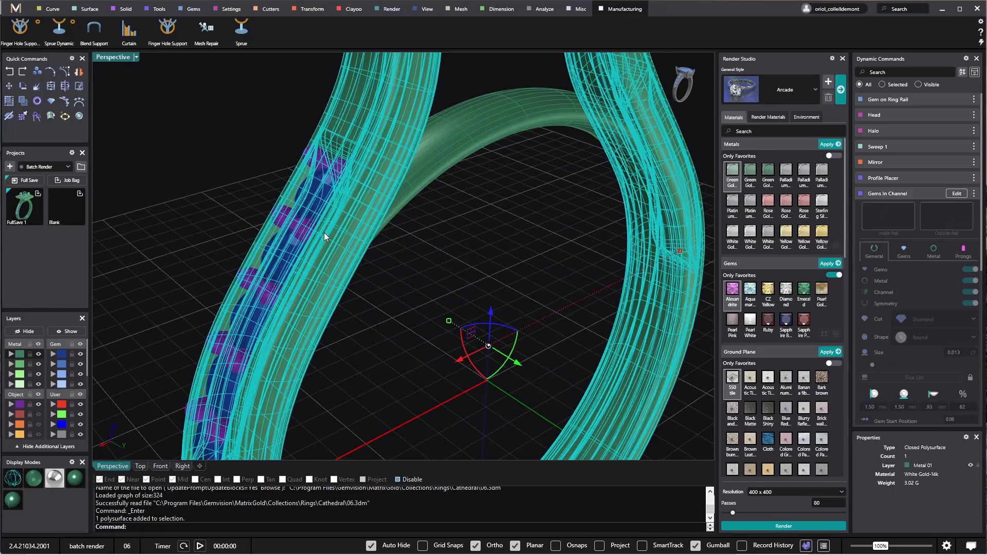
pyautogui.keyDown('shift'); pyautogui.click(282, 214); pyautogui.keyUp('shift')
pyautogui.scroll(-5, 360, 257)
pyautogui.scroll(5, 457, 205)
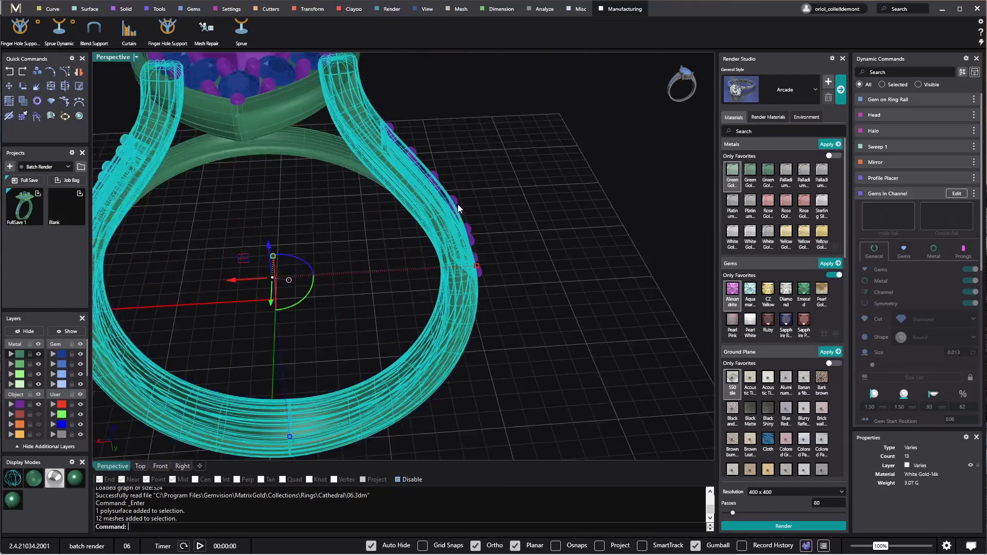
pyautogui.keyDown('shift'); pyautogui.click(454, 196); pyautogui.keyUp('shift')
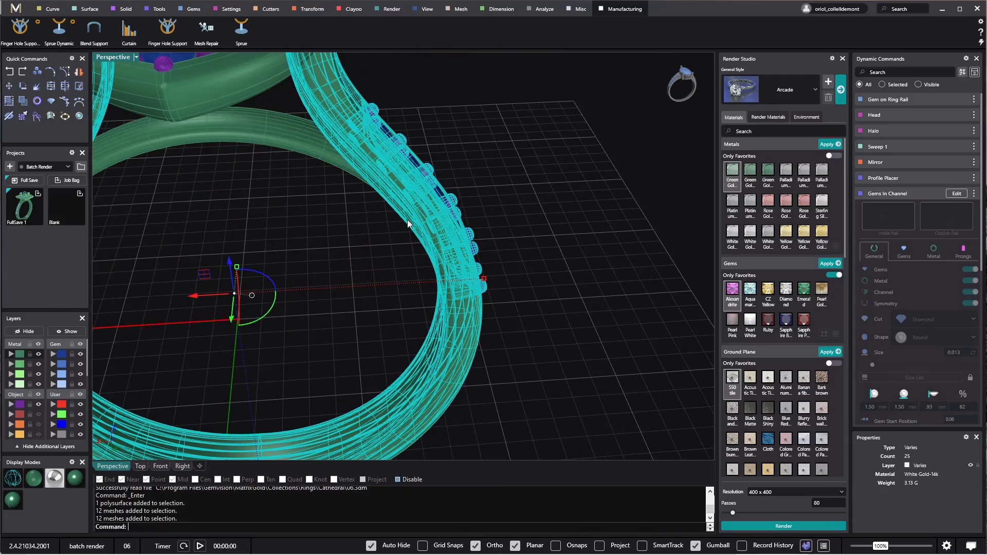
pyautogui.click(11, 356)
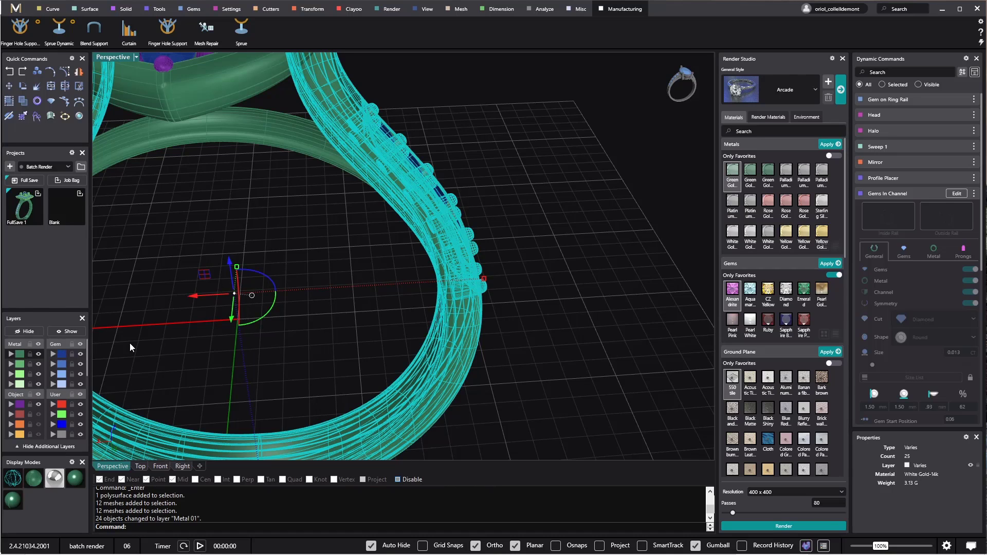
# Assign the curved support rail beneath the head to the Metal 01 layer and clear the selection.
pyautogui.scroll(-5, 129, 343)
pyautogui.moveTo(172, 328); pyautogui.dragTo(375, 315, button='right')
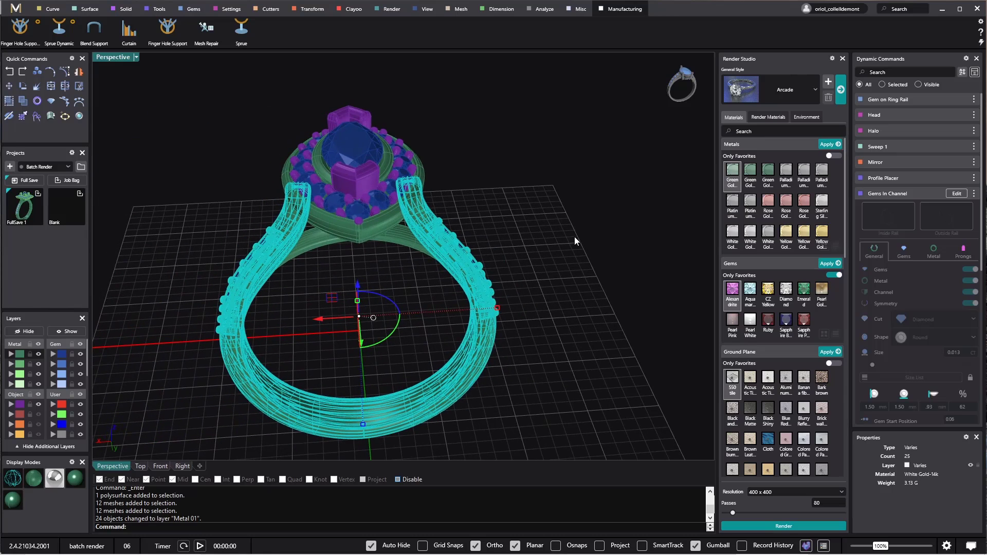
pyautogui.click(318, 244)
pyautogui.click(13, 355)
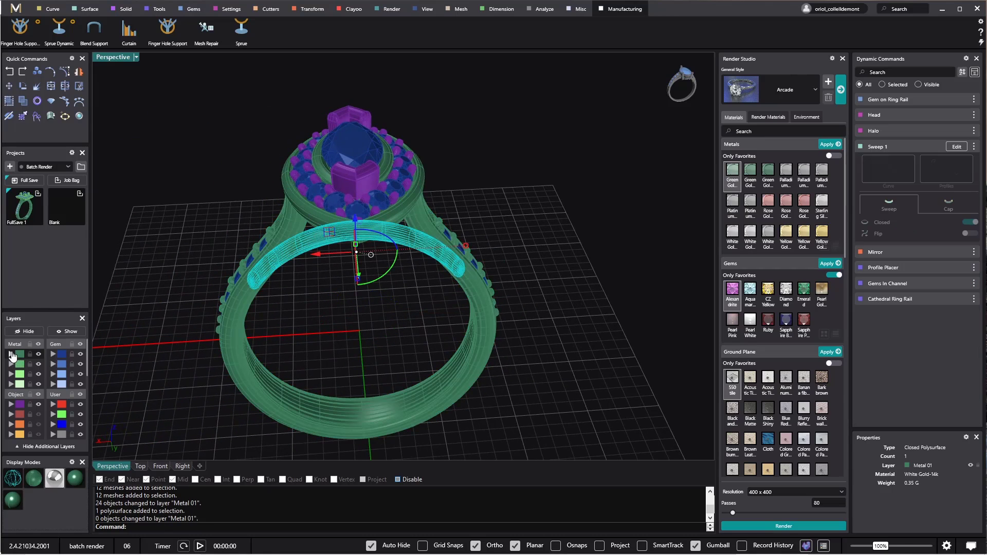
pyautogui.click(289, 343)
# Assign all objects on the Setting layer together with the halo base to the Metal 02 layer.
pyautogui.click(19, 404)
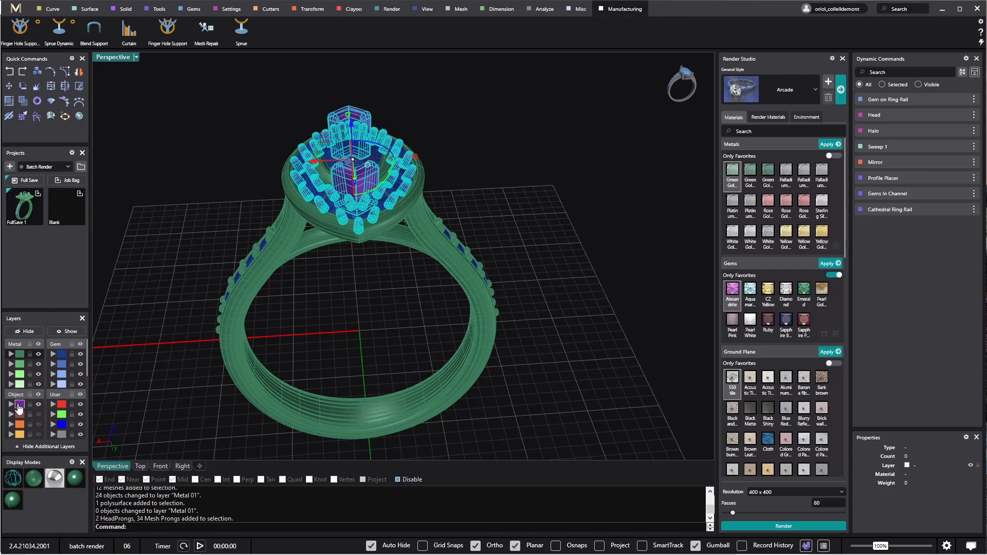
pyautogui.scroll(3, 387, 235)
pyautogui.click(388, 223)
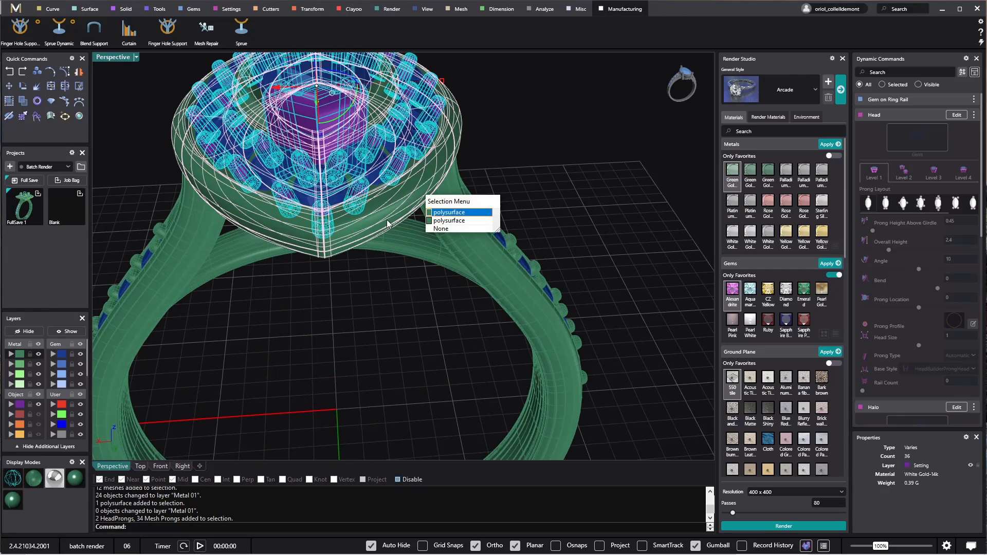
pyautogui.click(464, 213)
pyautogui.moveTo(462, 221); pyautogui.dragTo(452, 154, button='right')
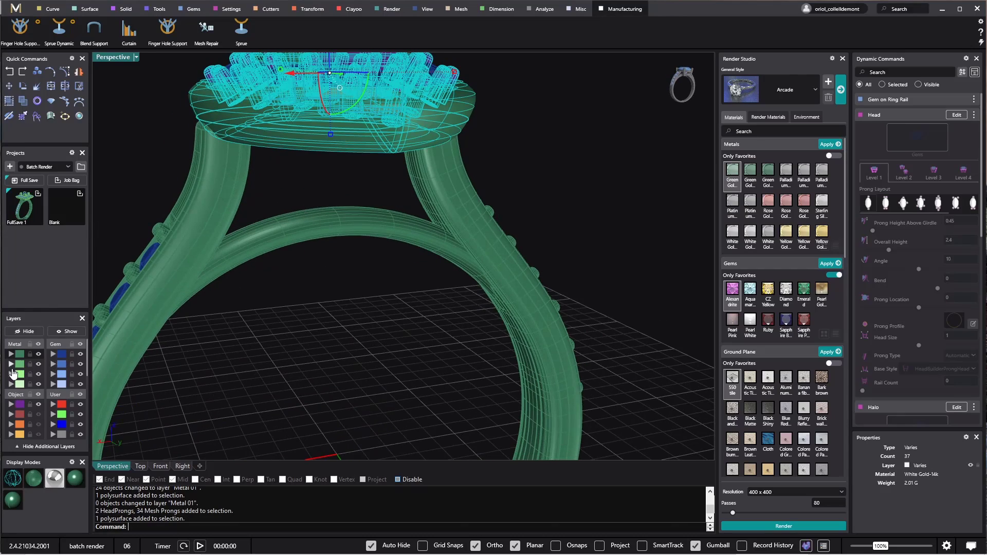
pyautogui.click(10, 364)
pyautogui.click(251, 379)
# Assign the channel gems on both shoulders of the cathedral shank to the Gem 03 layer.
pyautogui.scroll(-3, 291, 357)
pyautogui.moveTo(291, 357); pyautogui.dragTo(224, 329, button='right')
pyautogui.click(234, 321)
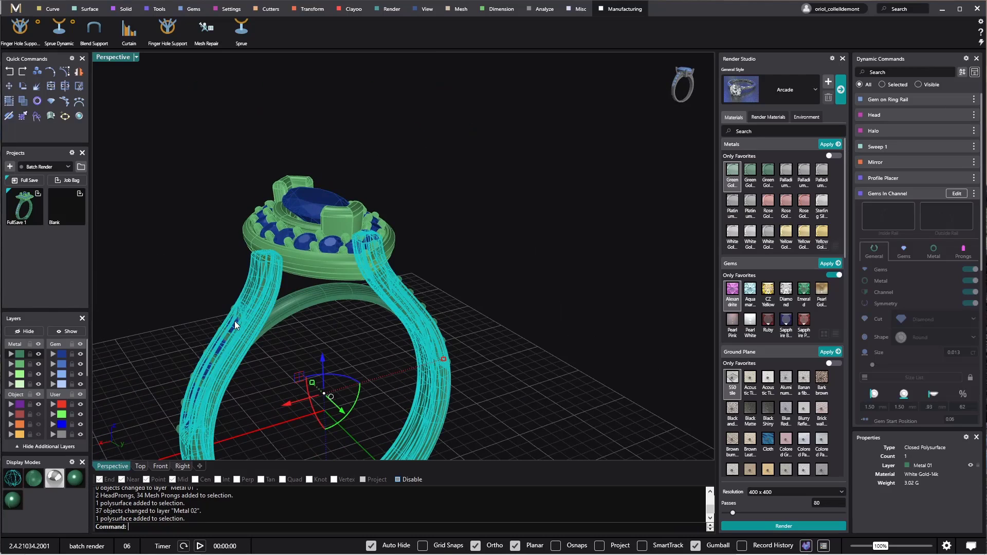
pyautogui.scroll(5, 226, 324)
pyautogui.click(246, 331)
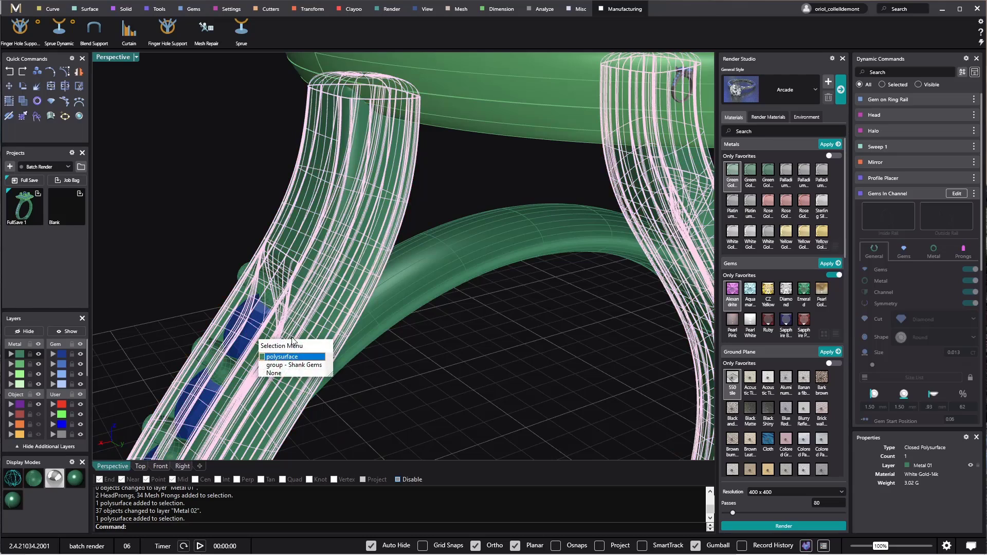
pyautogui.click(290, 366)
pyautogui.scroll(-5, 514, 307)
pyautogui.moveTo(514, 308); pyautogui.dragTo(313, 398, button='right')
pyautogui.scroll(5, 441, 353)
pyautogui.click(464, 341)
pyautogui.keyDown('shift'); pyautogui.click(188, 355); pyautogui.keyUp('shift')
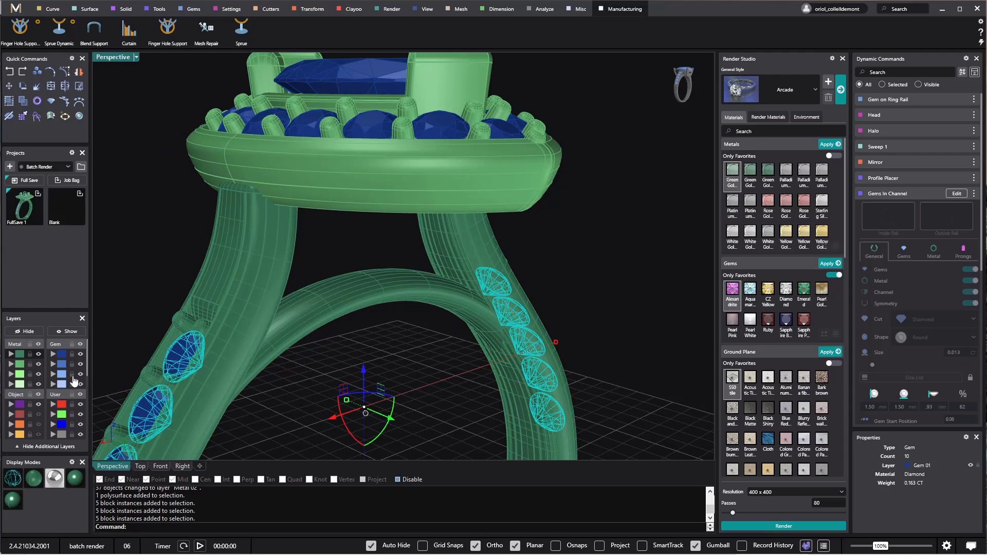
pyautogui.click(62, 374)
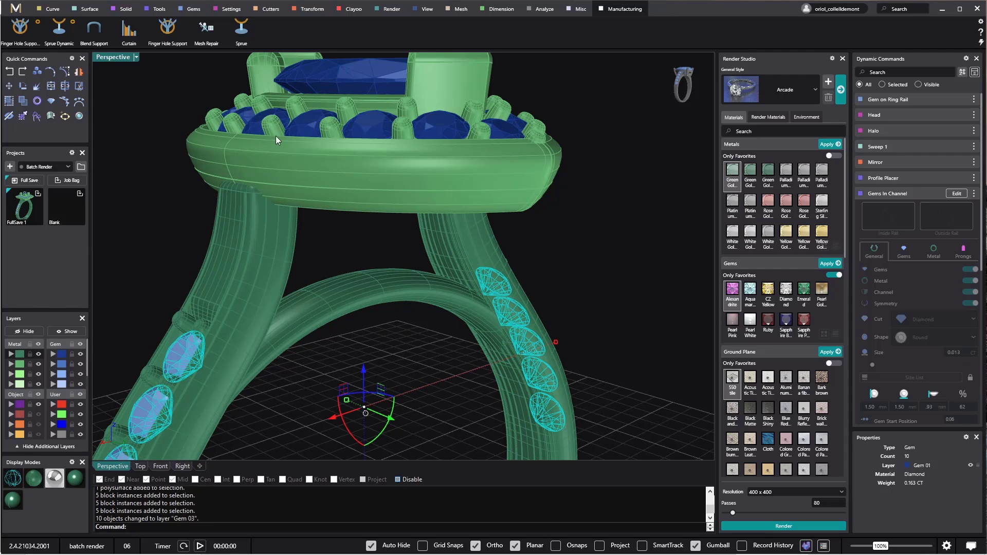
# Assign the small gems surrounding the center stone in the halo to the Gem 02 layer.
pyautogui.click(305, 122)
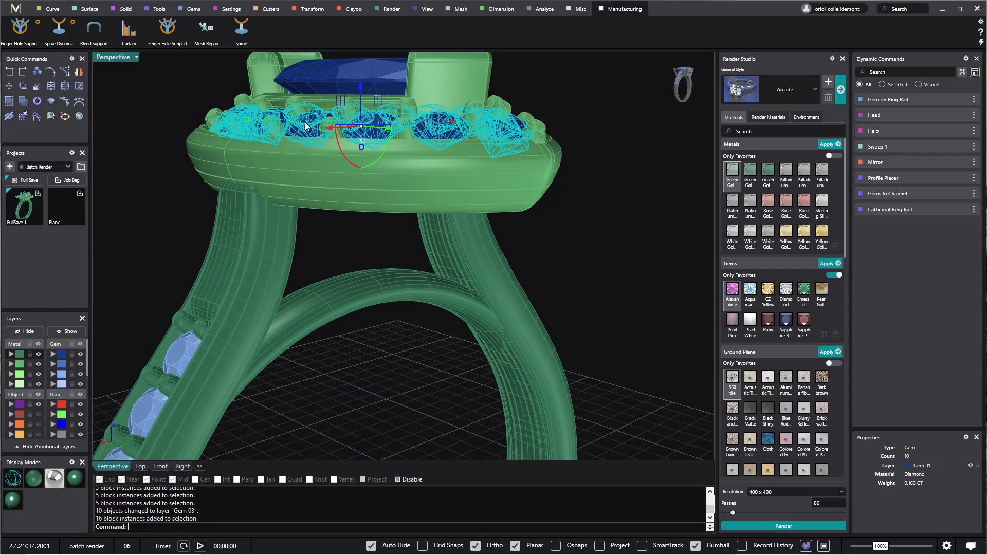
pyautogui.click(61, 364)
pyautogui.press('Escape')
# Store the relayered halo ring as a second full save in the Batch Render project.
pyautogui.scroll(-5, 201, 254)
pyautogui.moveTo(201, 254); pyautogui.dragTo(431, 279, button='right')
pyautogui.click(28, 181)
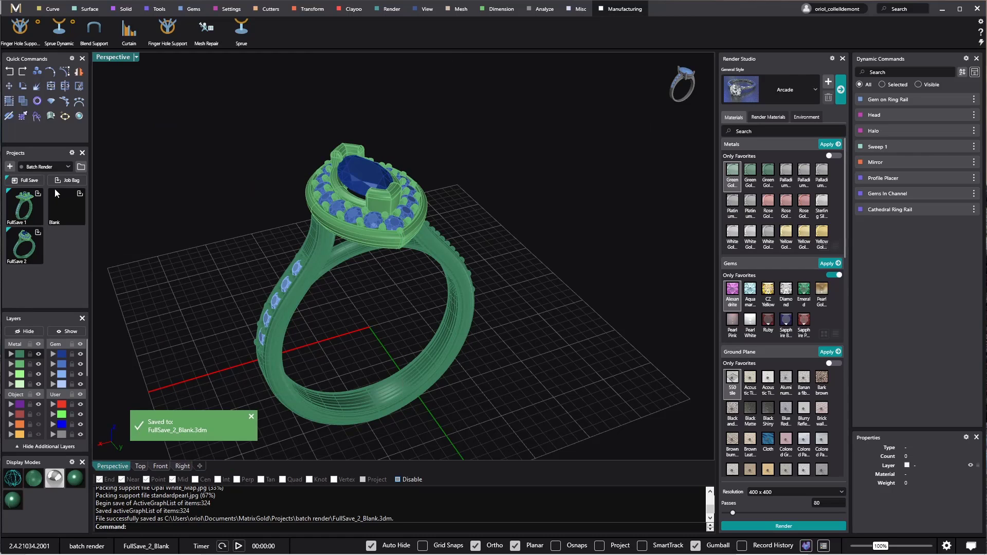
# Open ring model 03 from the Bypass folder of the Rings collection.
pyautogui.click(81, 166)
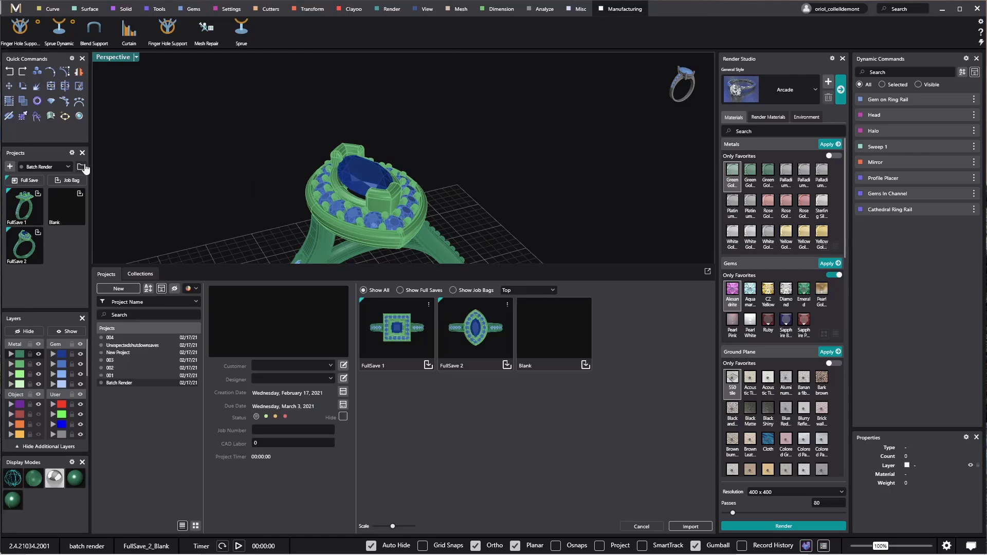
pyautogui.click(136, 274)
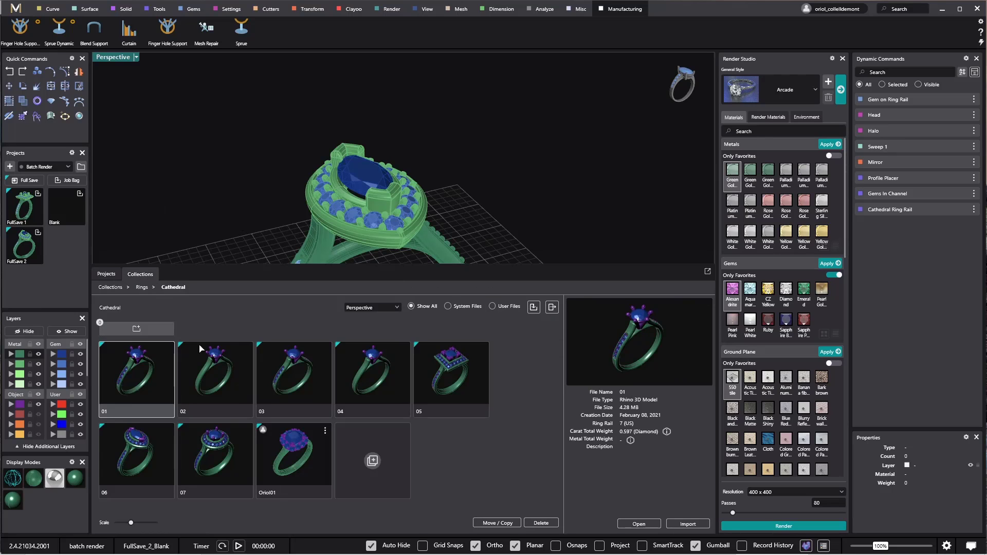
pyautogui.click(141, 287)
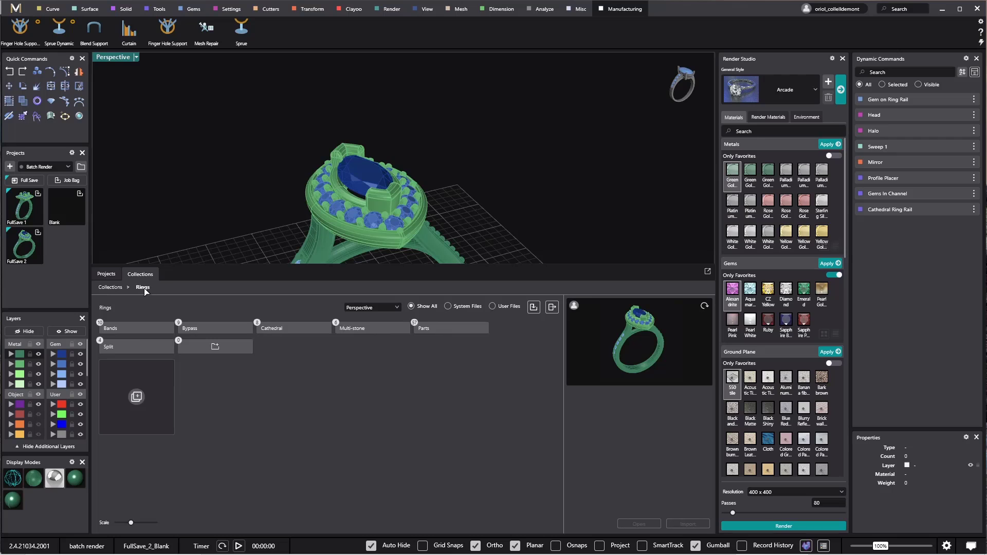
pyautogui.click(206, 328)
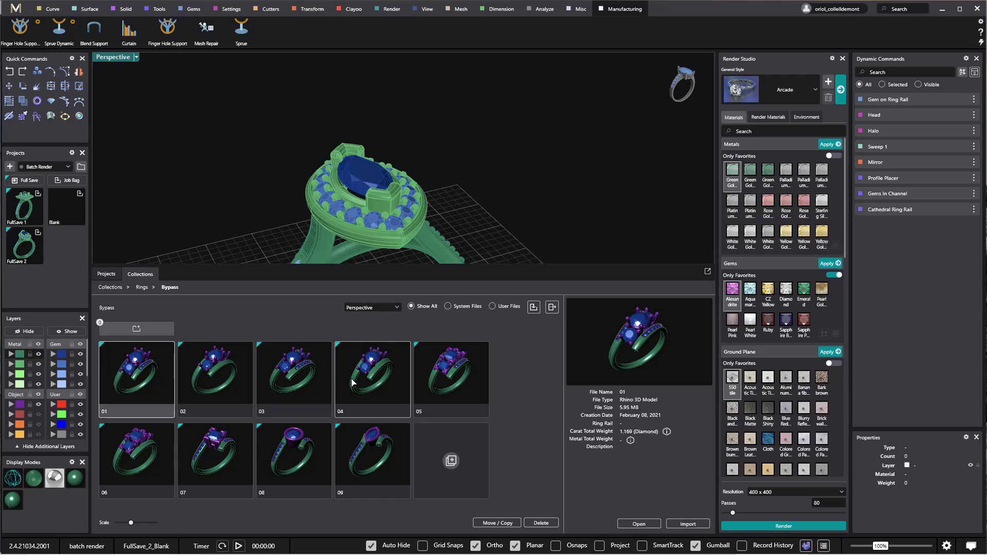
pyautogui.click(298, 365)
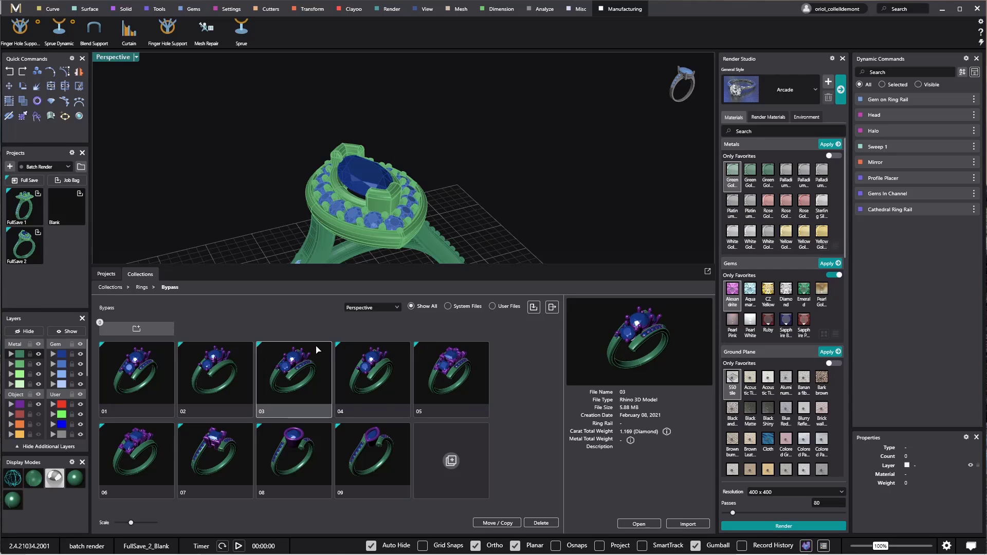
pyautogui.click(631, 526)
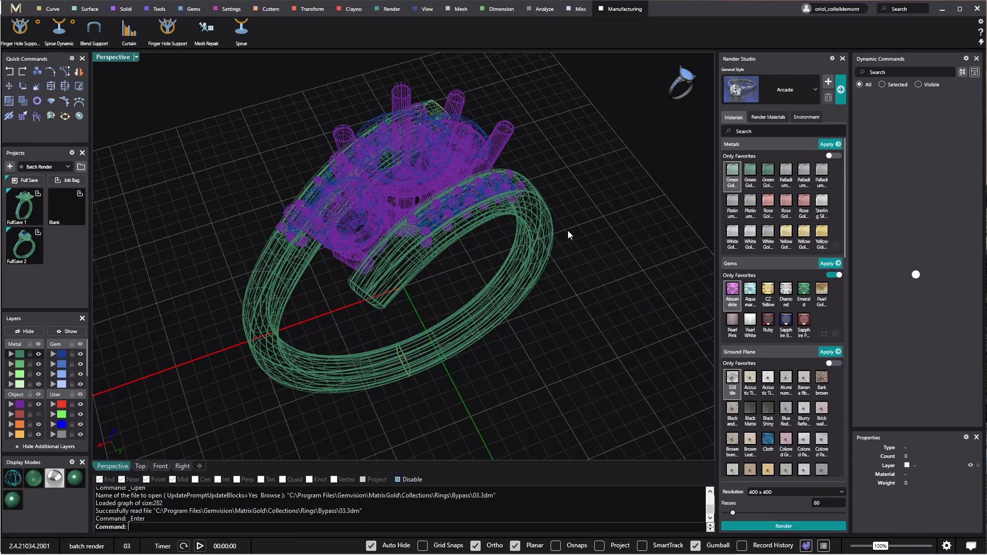
# Switch to shaded display and assign the bypass shank with its front shoulder's channel prongs to the Metal 01 layer.
pyautogui.click(34, 479)
pyautogui.moveTo(400, 282); pyautogui.dragTo(275, 303, button='right')
pyautogui.click(370, 266)
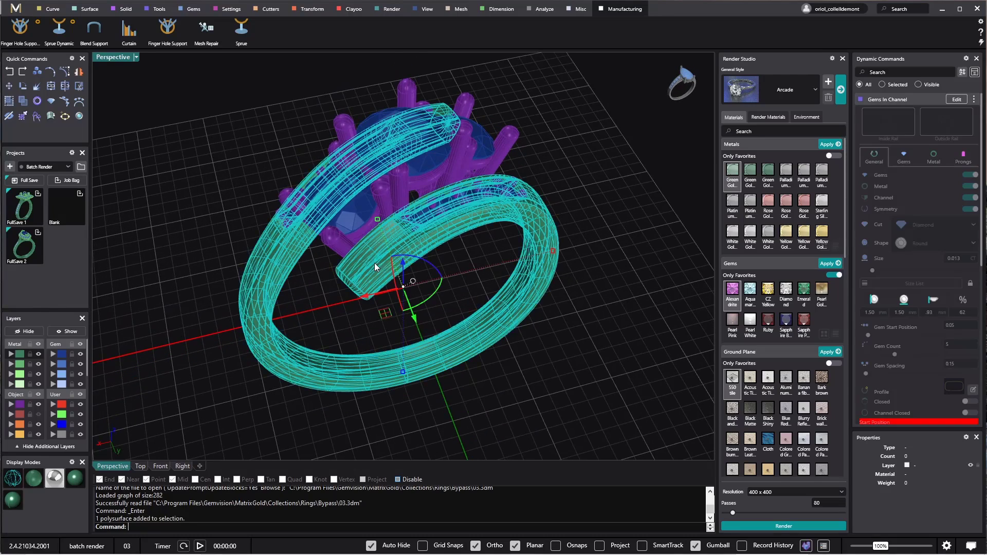
pyautogui.scroll(3, 426, 206)
pyautogui.keyDown('shift'); pyautogui.click(460, 167); pyautogui.keyUp('shift')
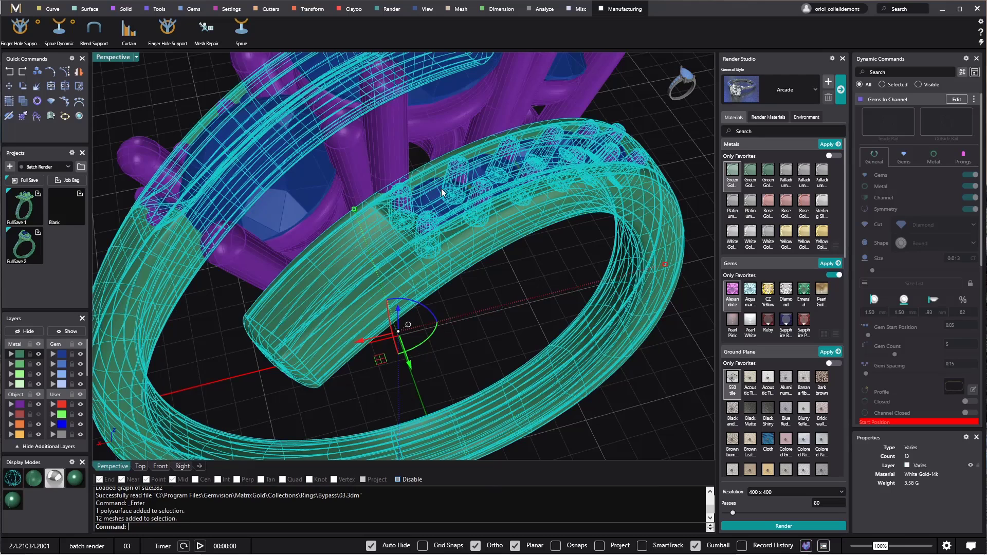
pyautogui.click(12, 354)
pyautogui.press('Escape')
# Assign the channel prongs on the opposite shoulder to the Metal 01 layer.
pyautogui.scroll(-5, 180, 362)
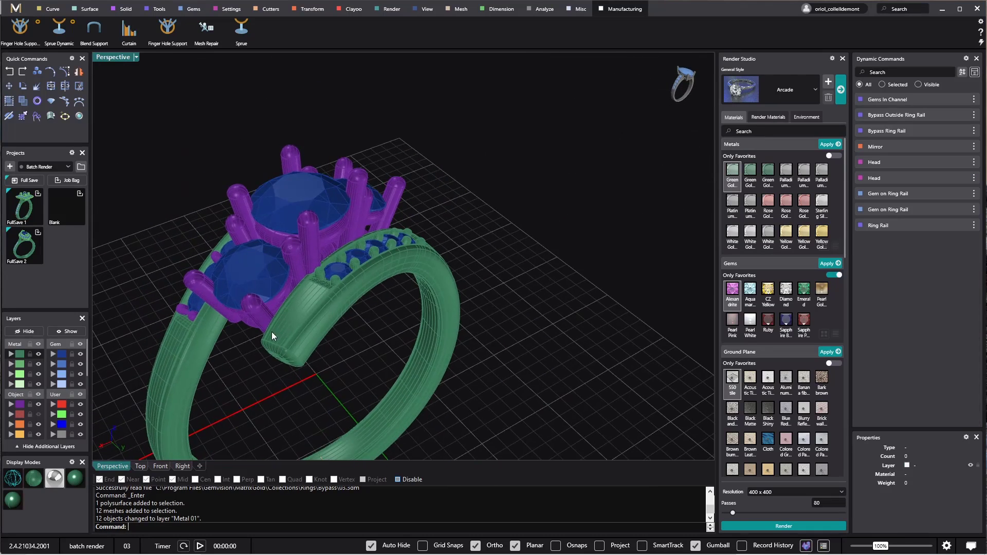
pyautogui.moveTo(272, 335); pyautogui.dragTo(340, 310, button='right')
pyautogui.click(284, 336)
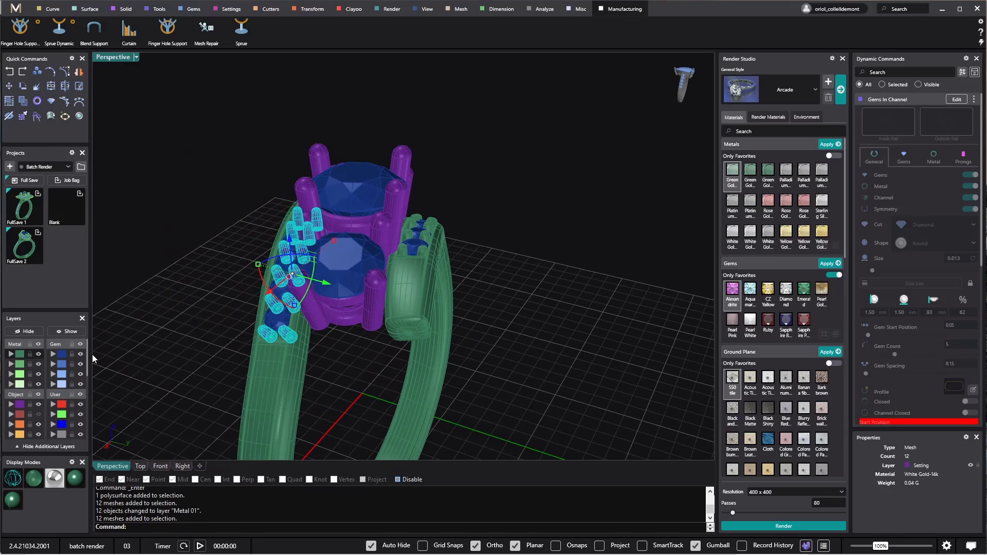
pyautogui.click(12, 354)
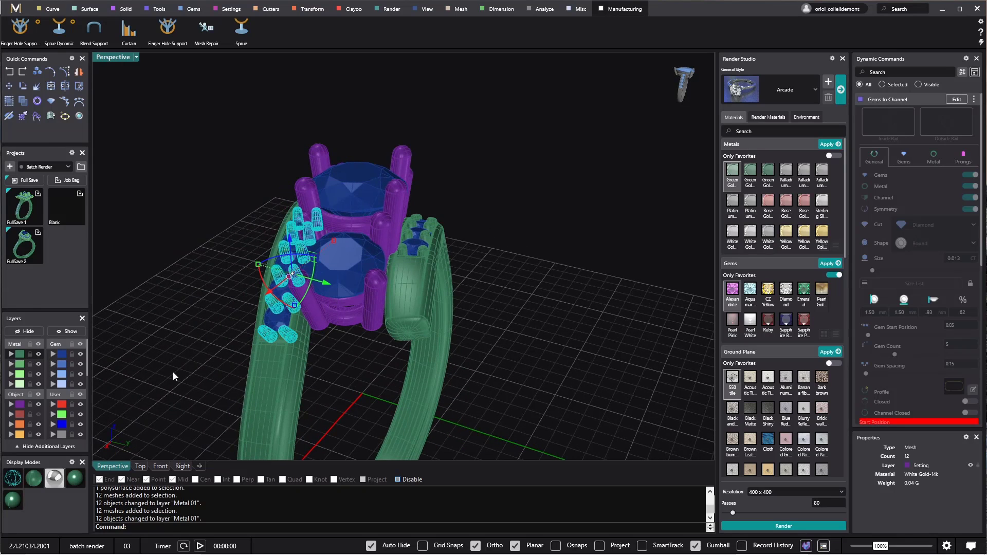
pyautogui.press('Escape')
# Assign the rails and prongs of all three heads to the Metal 02 layer.
pyautogui.click(303, 280)
pyautogui.click(11, 364)
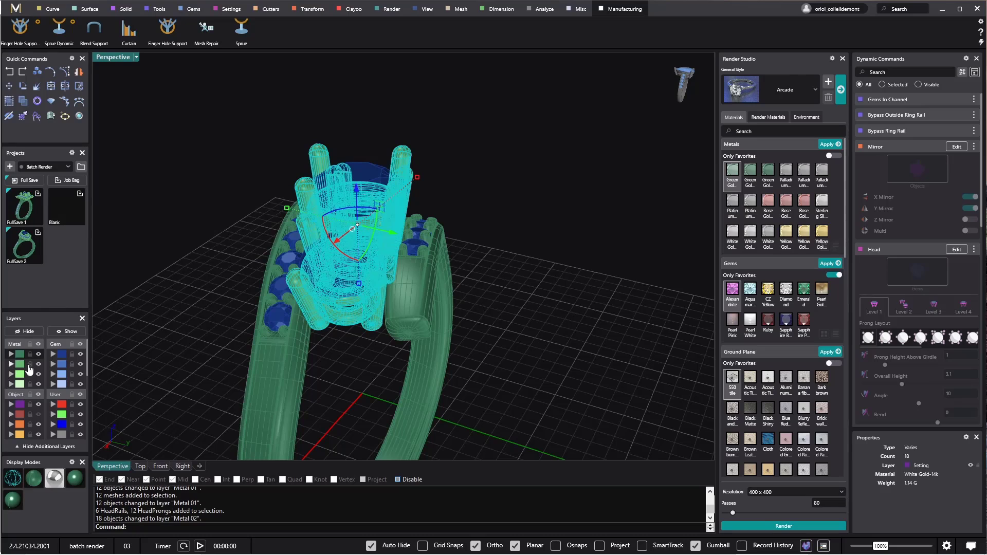
pyautogui.press('Escape')
pyautogui.moveTo(149, 343); pyautogui.dragTo(267, 346, button='right')
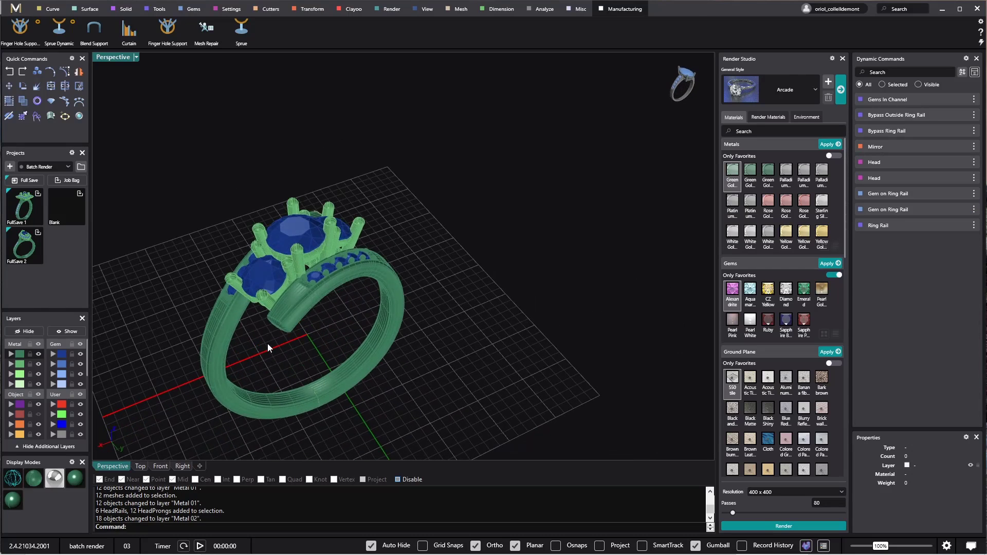
pyautogui.scroll(3, 275, 298)
pyautogui.moveTo(275, 298); pyautogui.dragTo(221, 240, button='right')
pyautogui.click(219, 228)
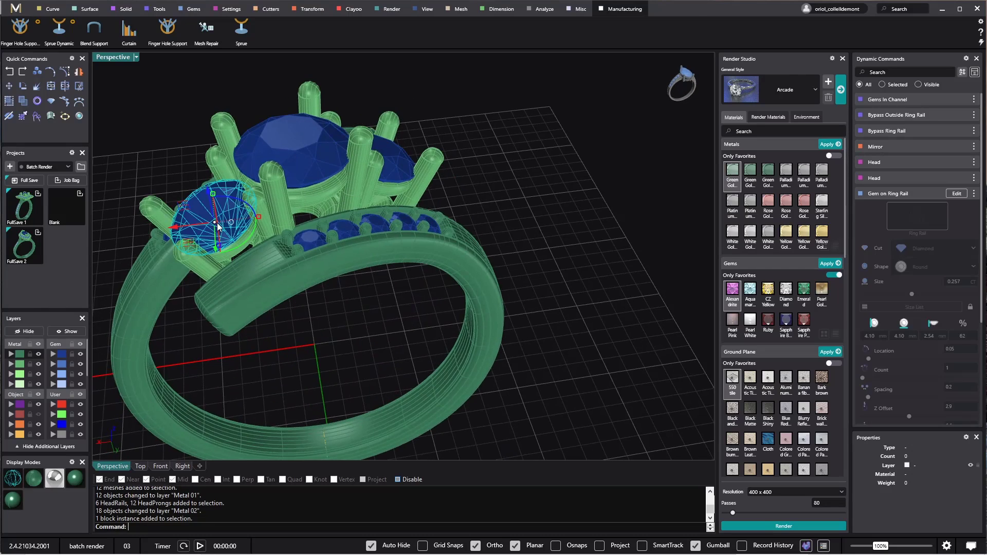
pyautogui.keyDown('shift'); pyautogui.click(394, 159); pyautogui.keyUp('shift')
pyautogui.click(447, 157)
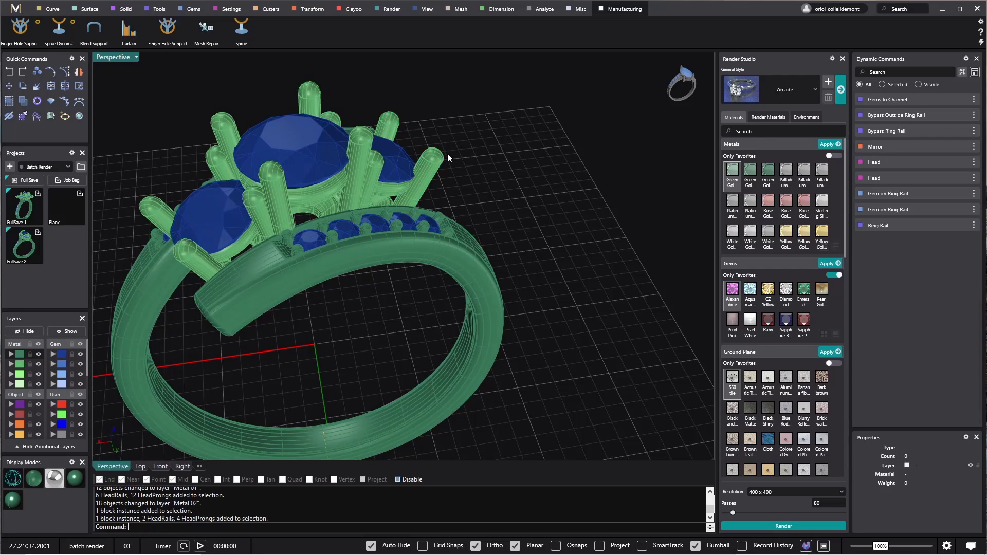
pyautogui.click(399, 157)
pyautogui.moveTo(232, 225); pyautogui.dragTo(226, 193, button='right')
pyautogui.click(222, 211)
pyautogui.click(392, 168)
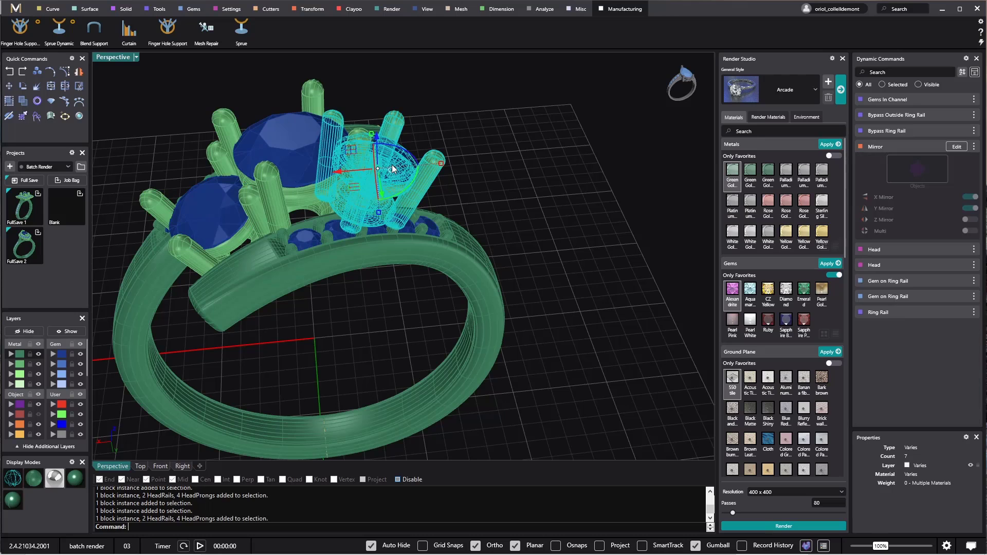
pyautogui.click(467, 146)
# Assign the two side gems flanking the center stone, without their heads, to the Gem 02 layer.
pyautogui.click(395, 161)
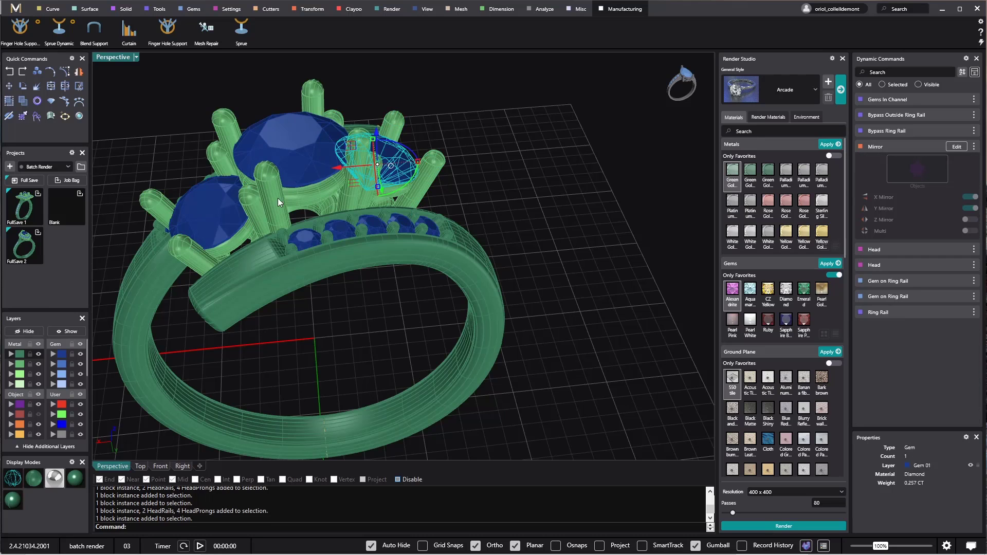
pyautogui.click(215, 211)
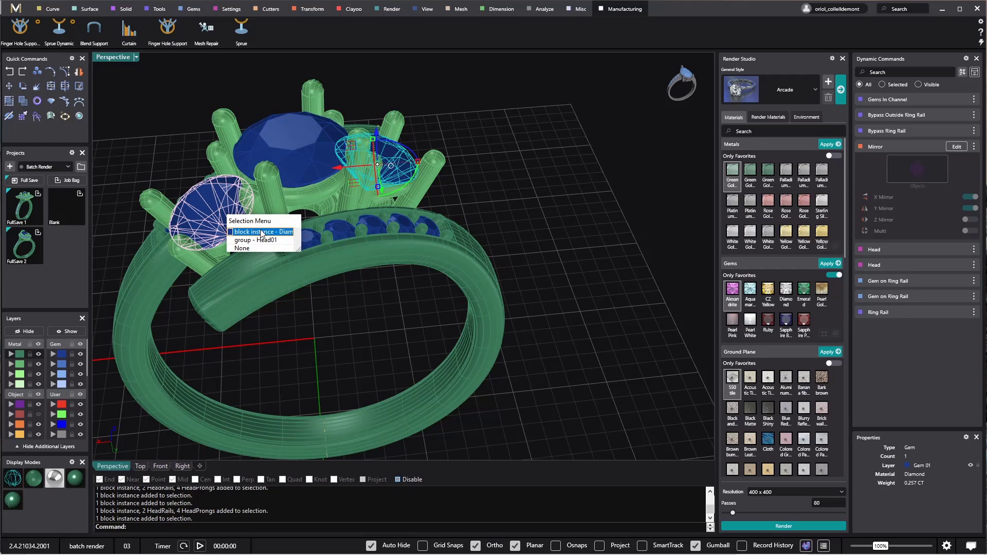
pyautogui.click(261, 232)
pyautogui.click(54, 364)
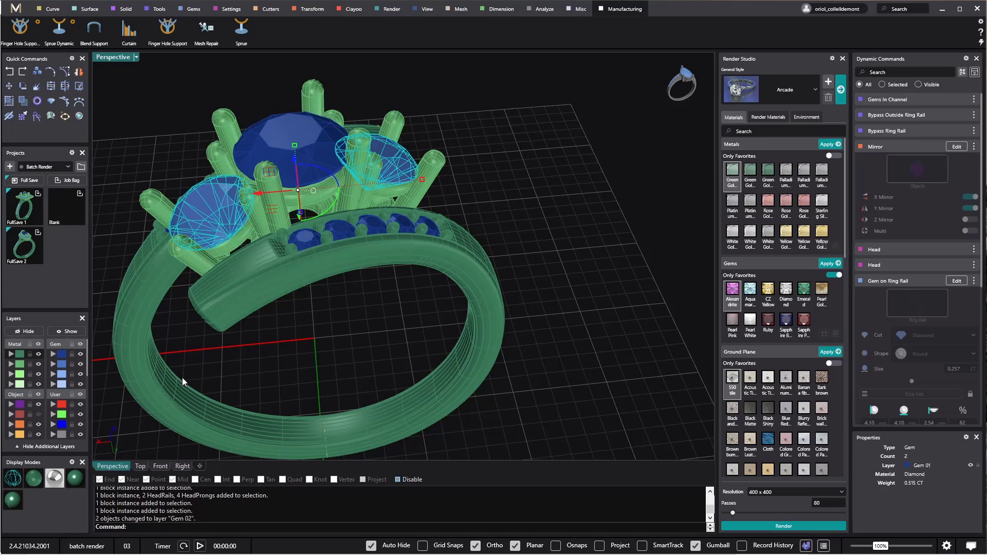
pyautogui.press('Escape')
# Assign the small channel gems on both shoulders of the bypass ring to the Gem 03 layer.
pyautogui.moveTo(312, 310); pyautogui.dragTo(303, 339, button='right')
pyautogui.click(300, 273)
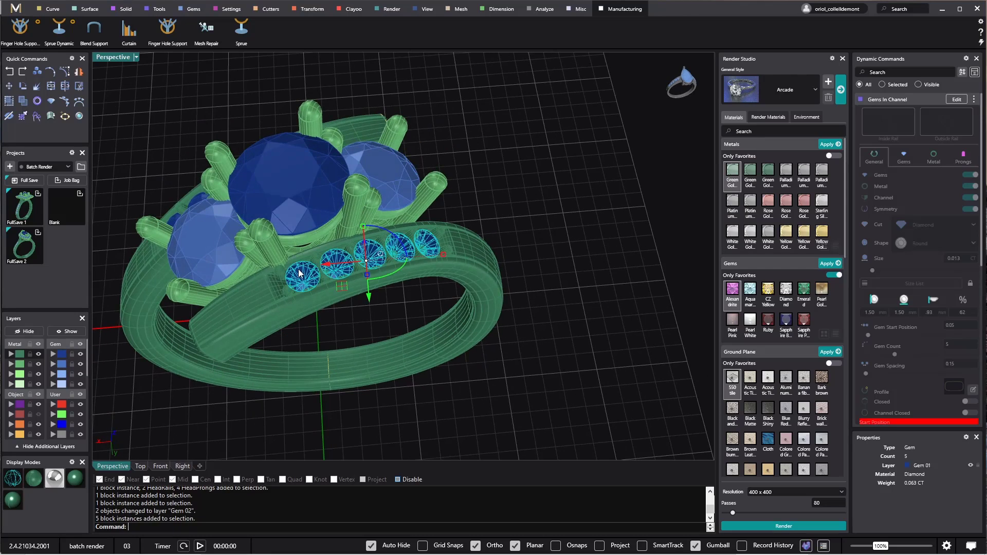
pyautogui.moveTo(300, 274); pyautogui.dragTo(464, 275, button='right')
pyautogui.keyDown('shift'); pyautogui.click(408, 294); pyautogui.keyUp('shift')
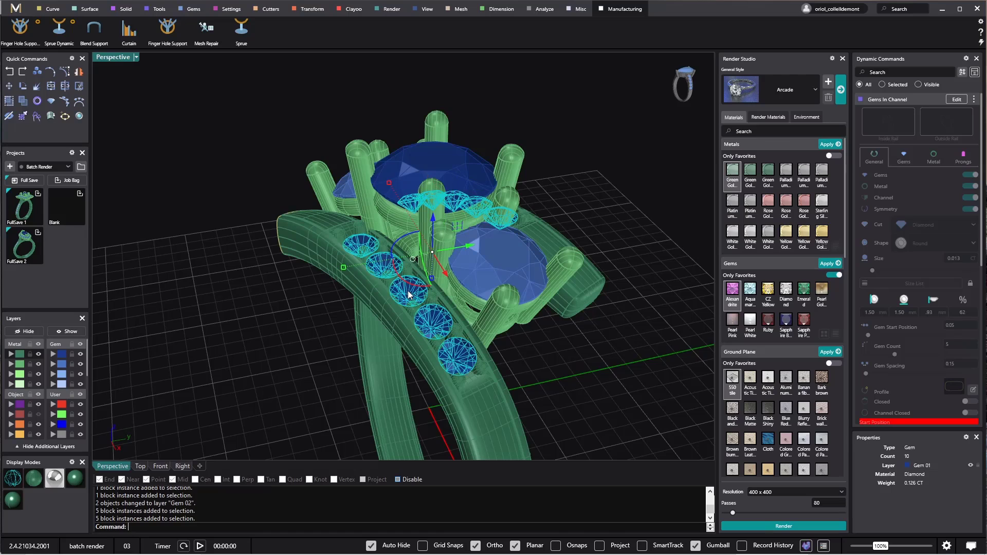
pyautogui.moveTo(377, 314); pyautogui.dragTo(310, 342, button='right')
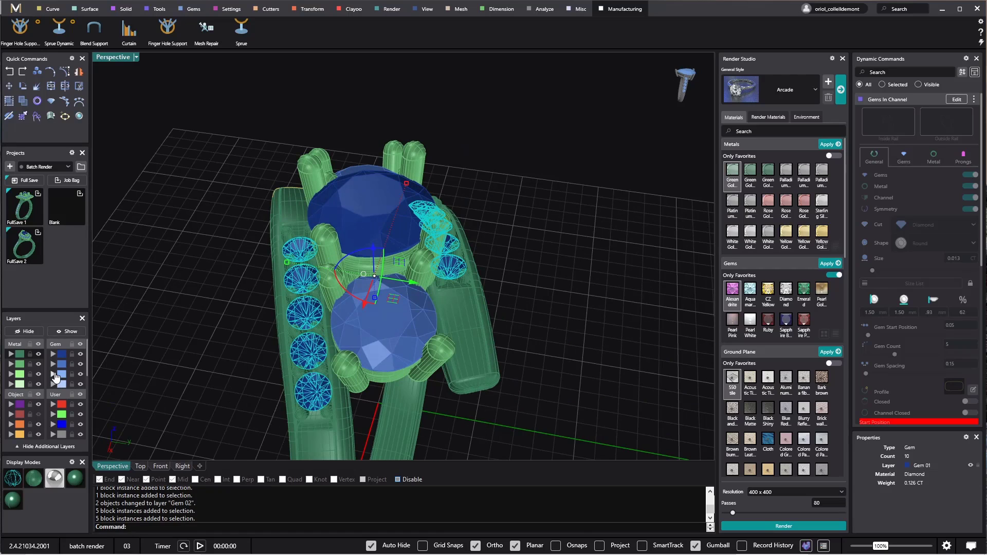
pyautogui.click(58, 376)
pyautogui.click(142, 355)
pyautogui.moveTo(142, 354); pyautogui.dragTo(337, 208, button='right')
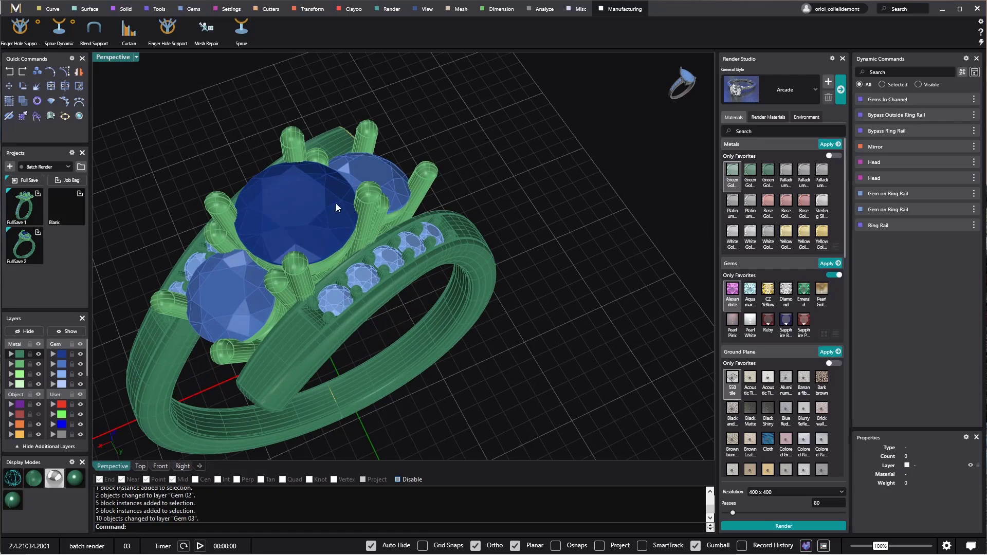
# Frame the whole bypass ring at an angle and store it as a full save in the Batch Render project.
pyautogui.scroll(-5, 403, 279)
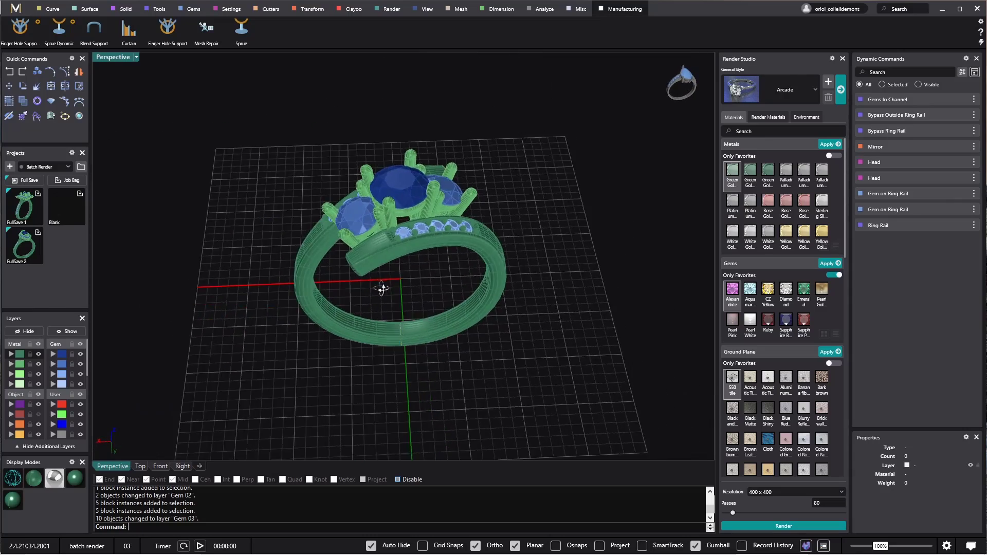
pyautogui.moveTo(382, 289); pyautogui.dragTo(145, 302, button='right')
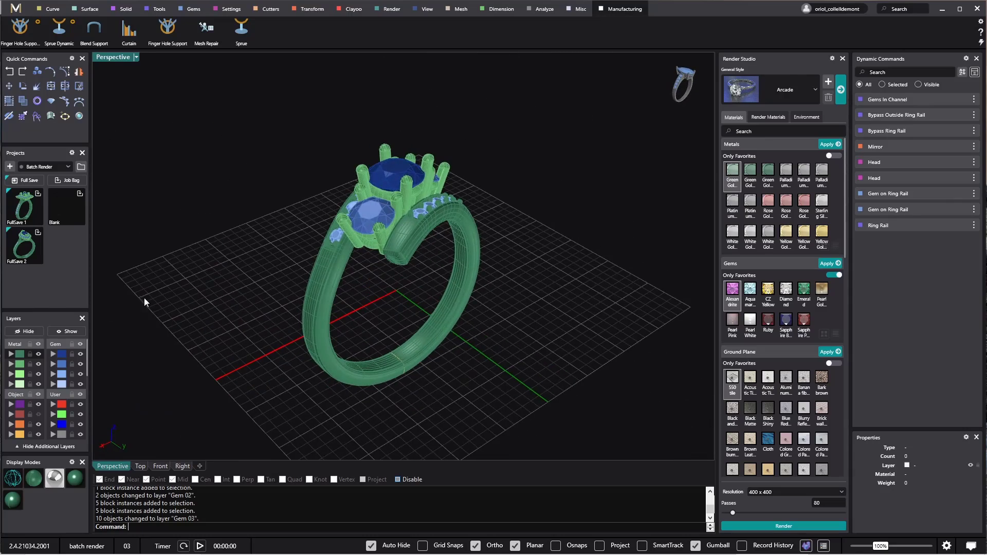
pyautogui.click(26, 180)
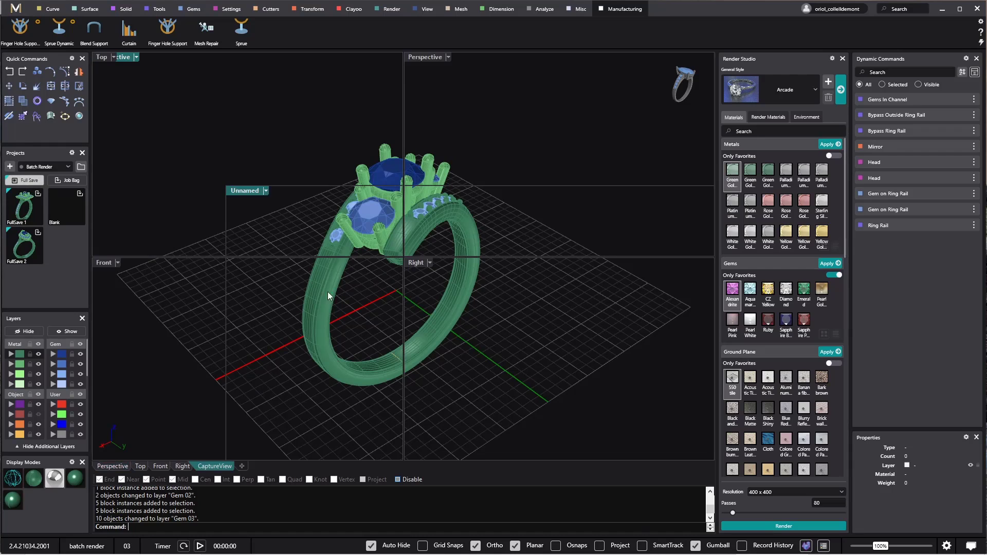
# Open ring 06 from the Rings > Multi-stone collection, discarding unsaved changes to the current model.
pyautogui.click(81, 166)
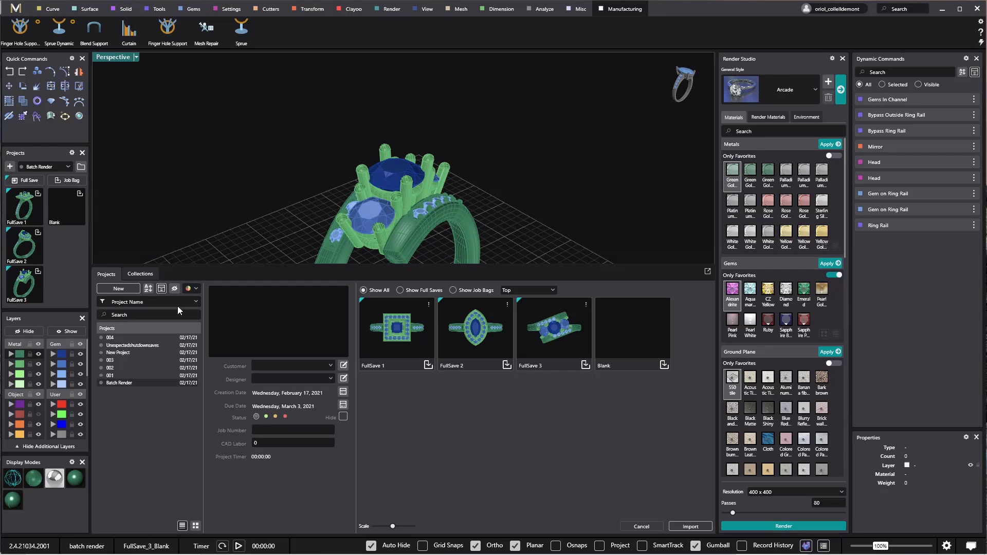
pyautogui.click(140, 273)
pyautogui.doubleClick(362, 330)
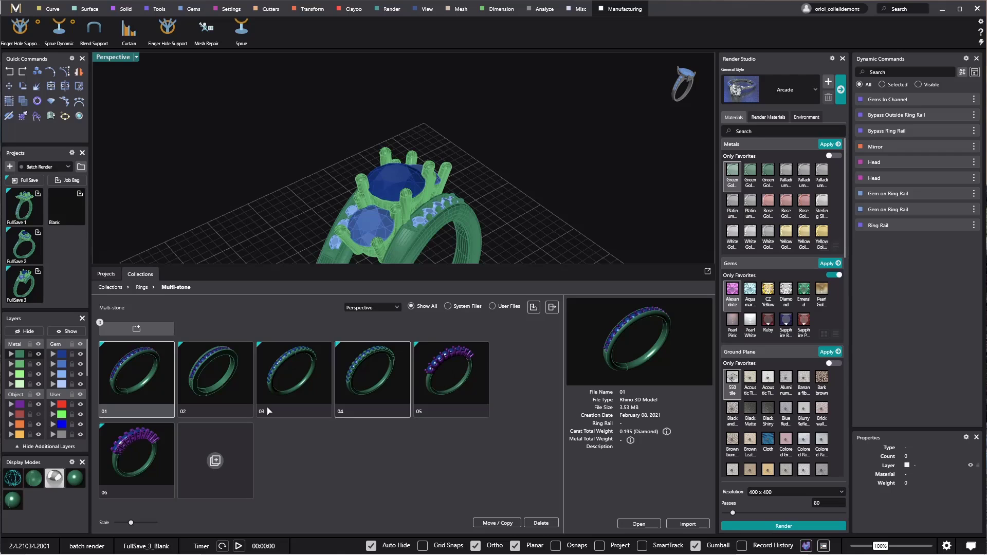
pyautogui.click(145, 455)
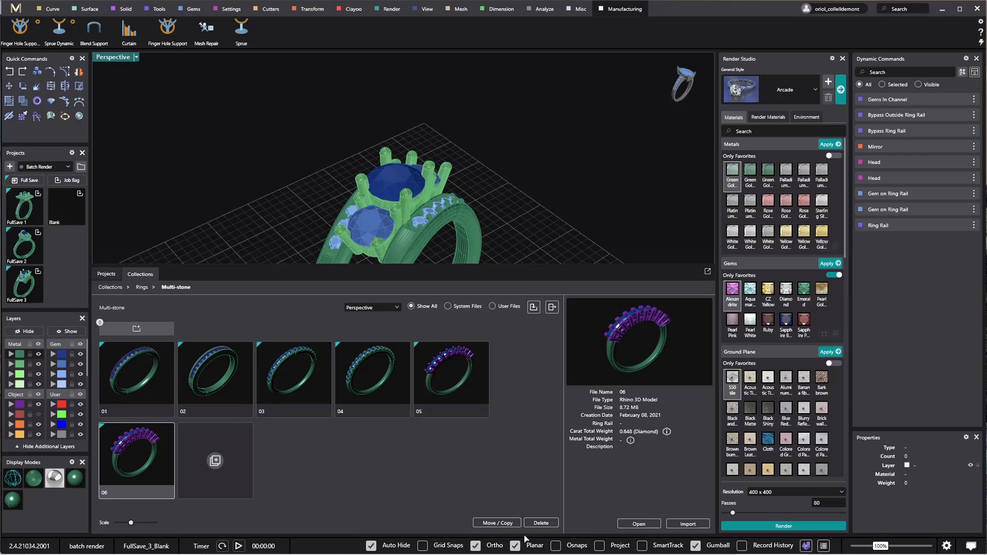
pyautogui.click(691, 525)
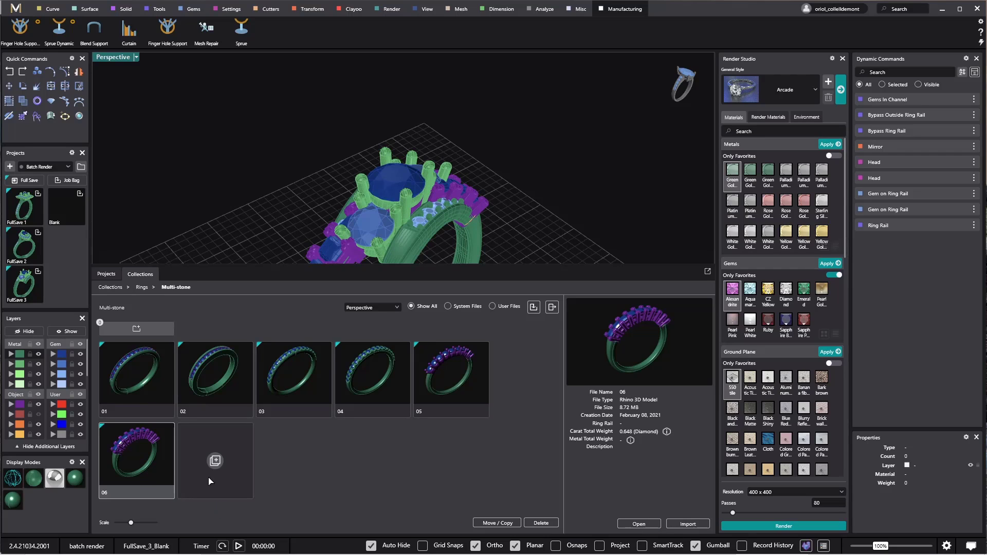
pyautogui.click(638, 524)
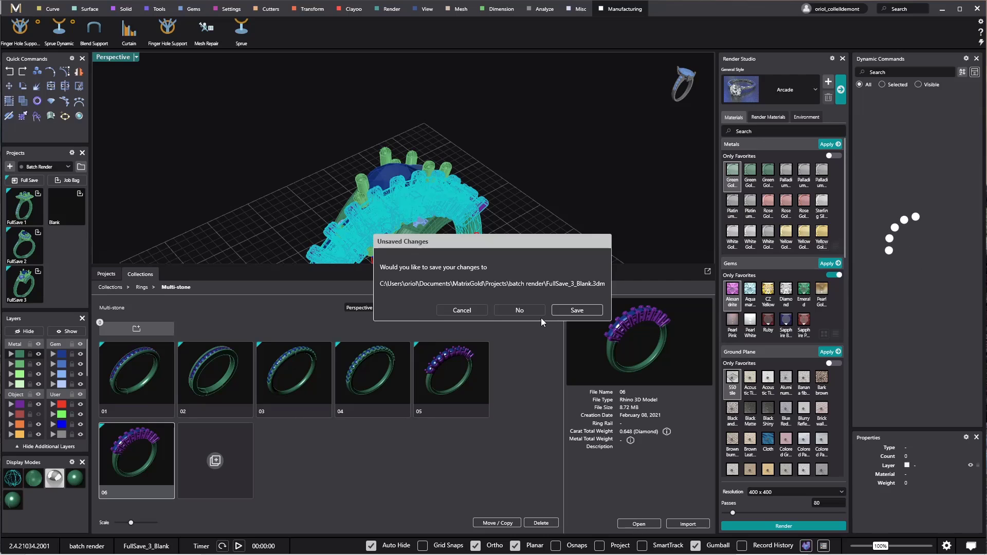
pyautogui.click(536, 318)
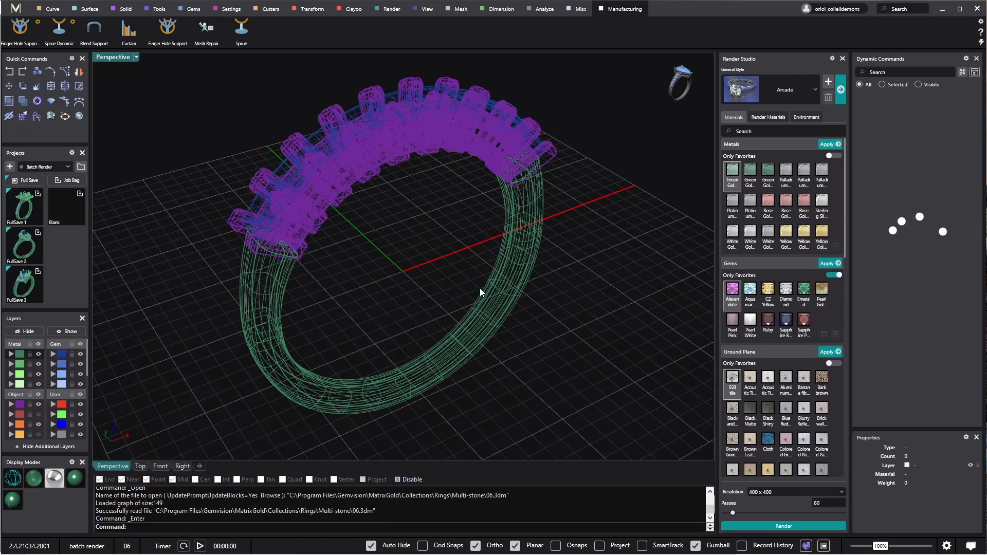
# Assign all prongs and head rails on the Setting layer to the Metal 02 layer.
pyautogui.moveTo(415, 306); pyautogui.dragTo(403, 280, button='right')
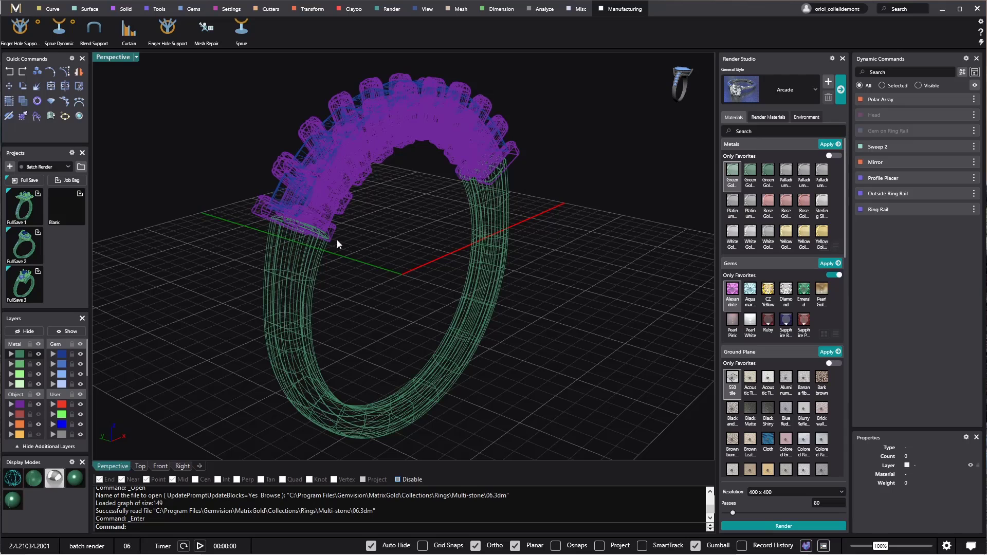
pyautogui.click(19, 404)
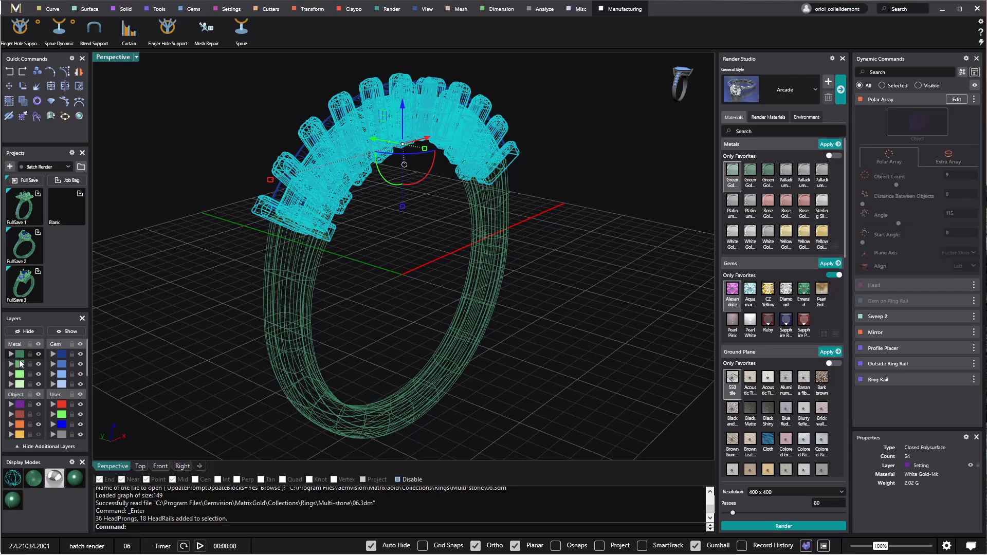
pyautogui.click(13, 367)
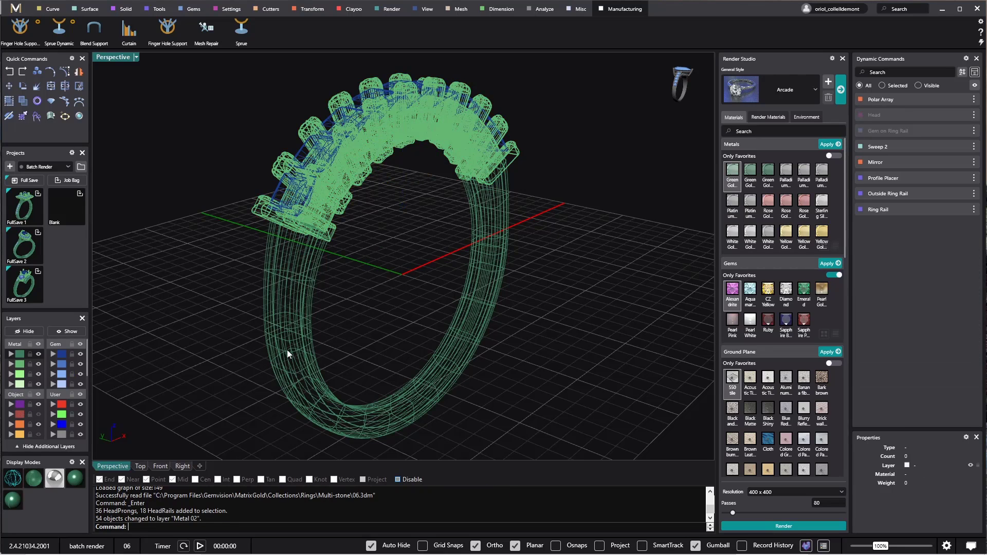
# Switch to shaded display and store the multi-stone ring as a full save in the Batch Render project.
pyautogui.click(32, 484)
pyautogui.moveTo(457, 312)
pyautogui.mouseDown(button='right')
pyautogui.moveTo(425, 387)
pyautogui.moveTo(435, 364)
pyautogui.moveTo(451, 374)
pyautogui.moveTo(455, 293)
pyautogui.moveTo(427, 271)
pyautogui.moveTo(517, 311)
pyautogui.moveTo(480, 311)
pyautogui.mouseUp(button='right')
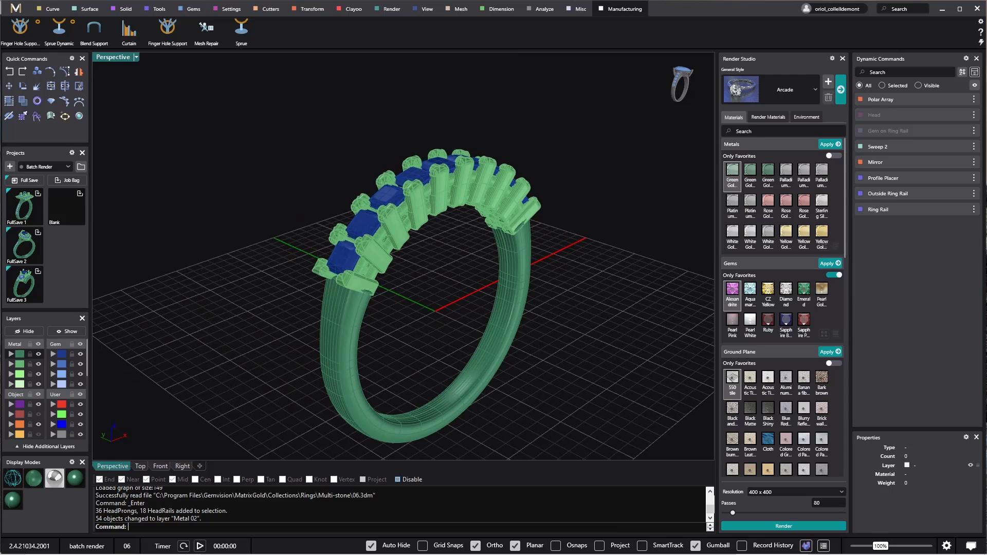
pyautogui.click(32, 180)
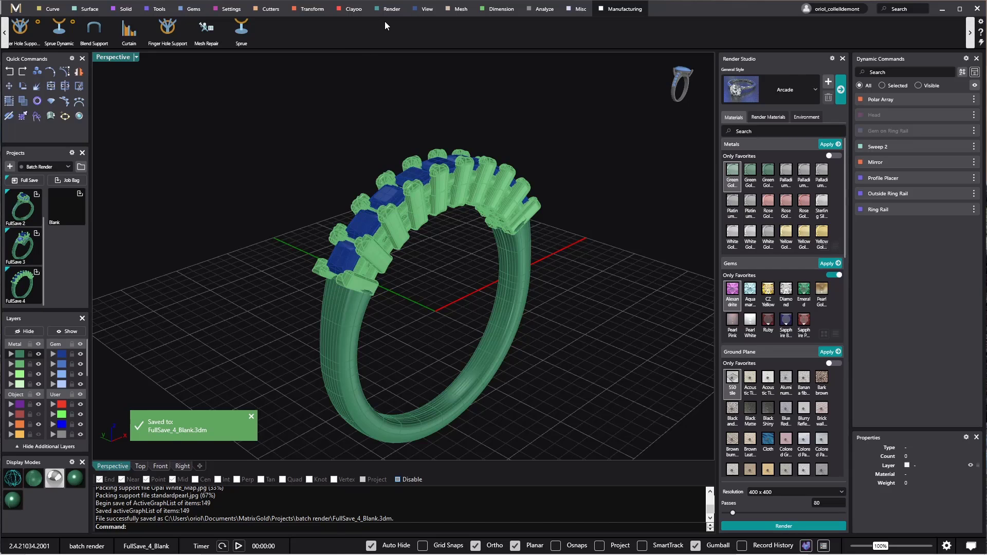
# Start Batch Render and load the existing job file Ring 4 views.mgb.
pyautogui.click(391, 9)
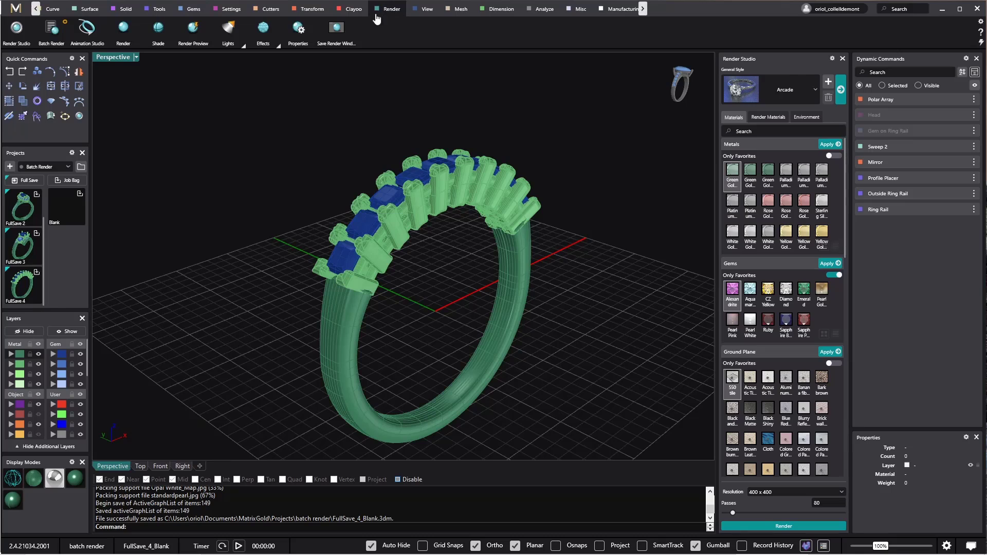
pyautogui.click(58, 43)
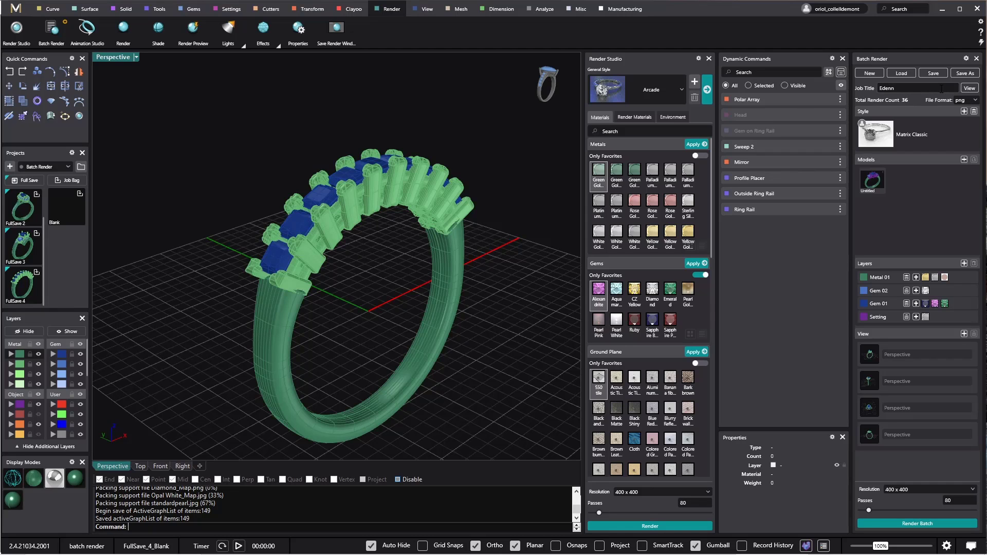
pyautogui.click(902, 76)
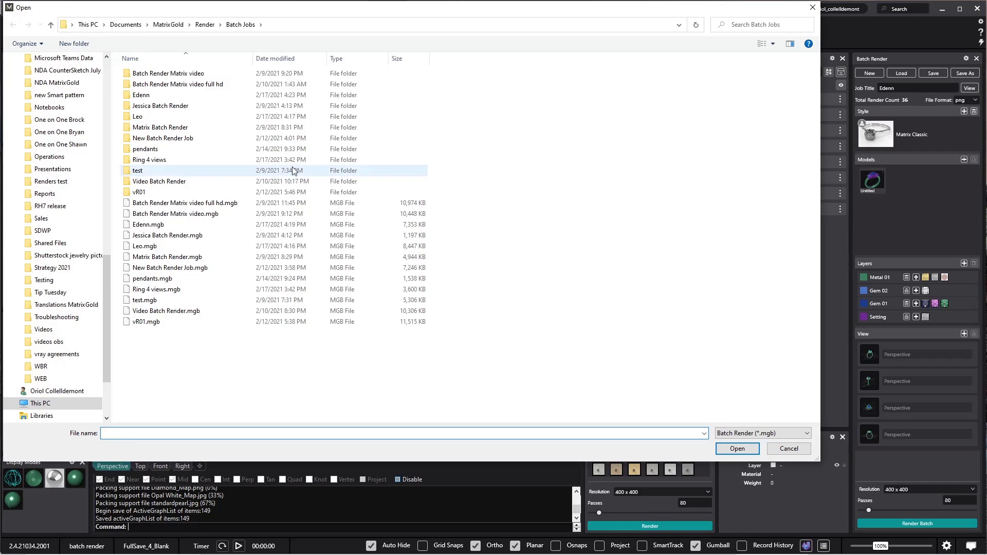
pyautogui.click(154, 289)
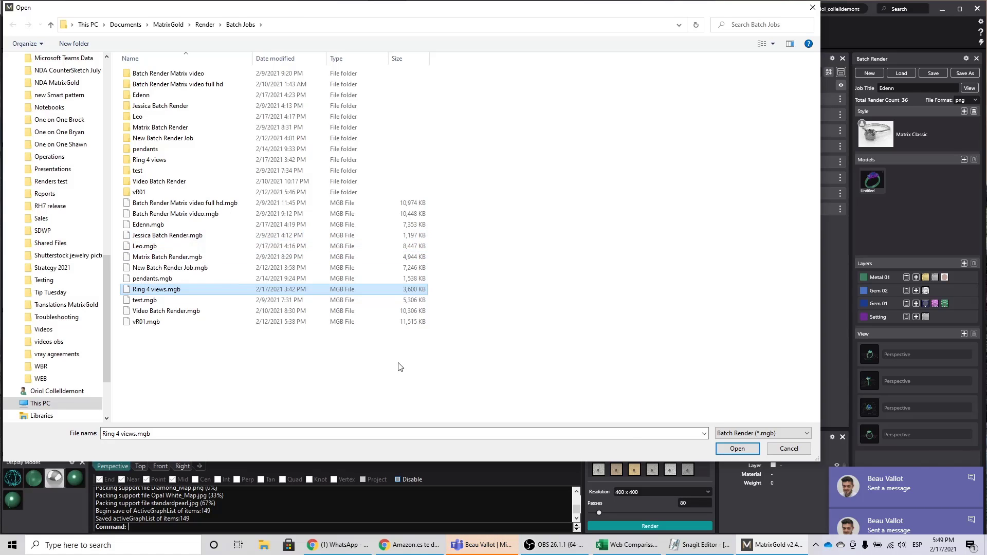
pyautogui.click(737, 450)
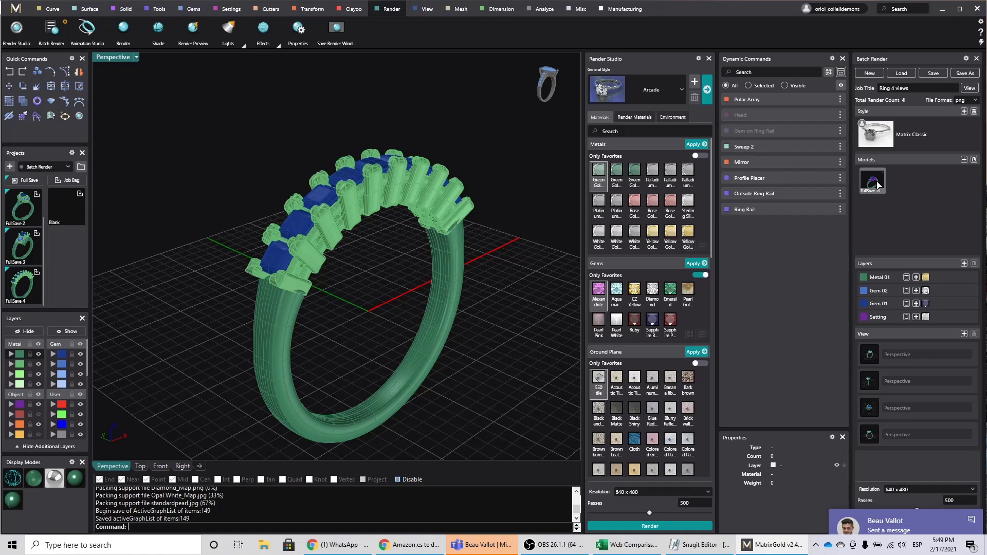
# Replace the job's original model with the four project files FullSave_1_Blank.3dm through FullSave_4_Blank.3dm.
pyautogui.click(975, 160)
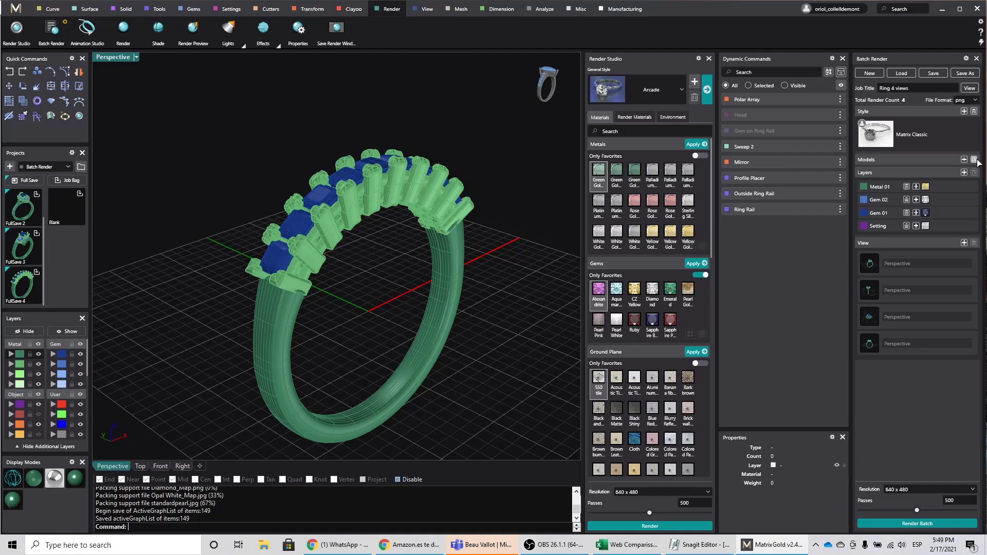
pyautogui.click(963, 160)
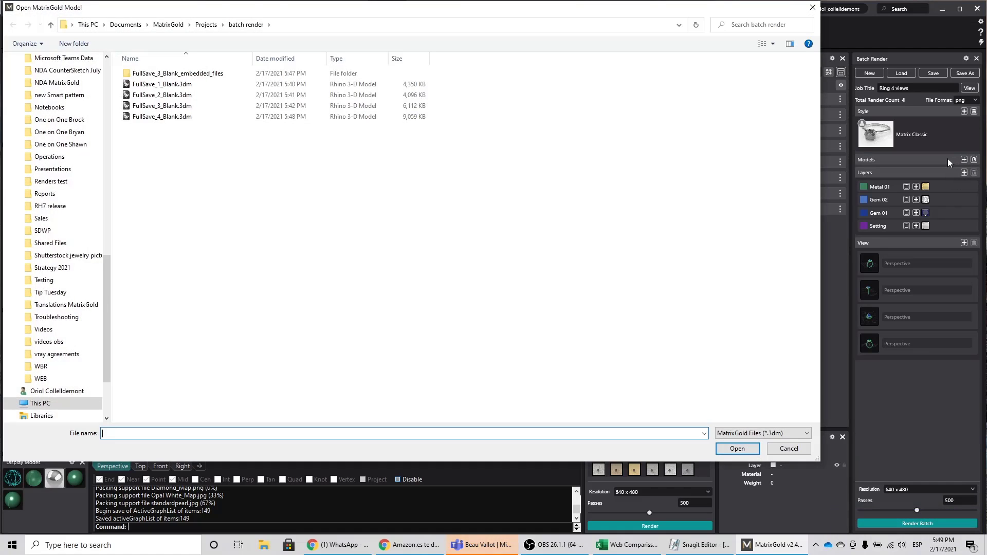
pyautogui.moveTo(152, 141); pyautogui.dragTo(157, 81)
pyautogui.click(736, 449)
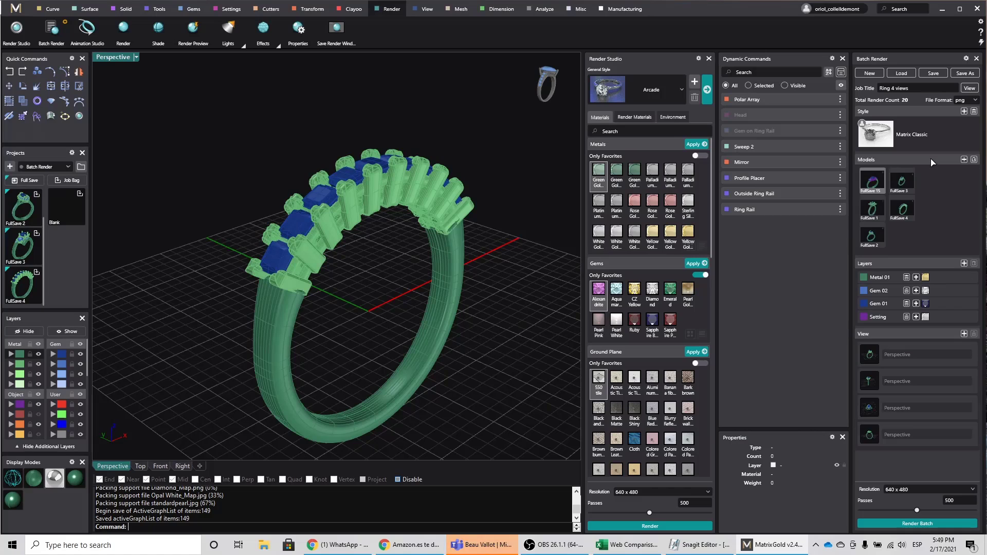
pyautogui.click(973, 159)
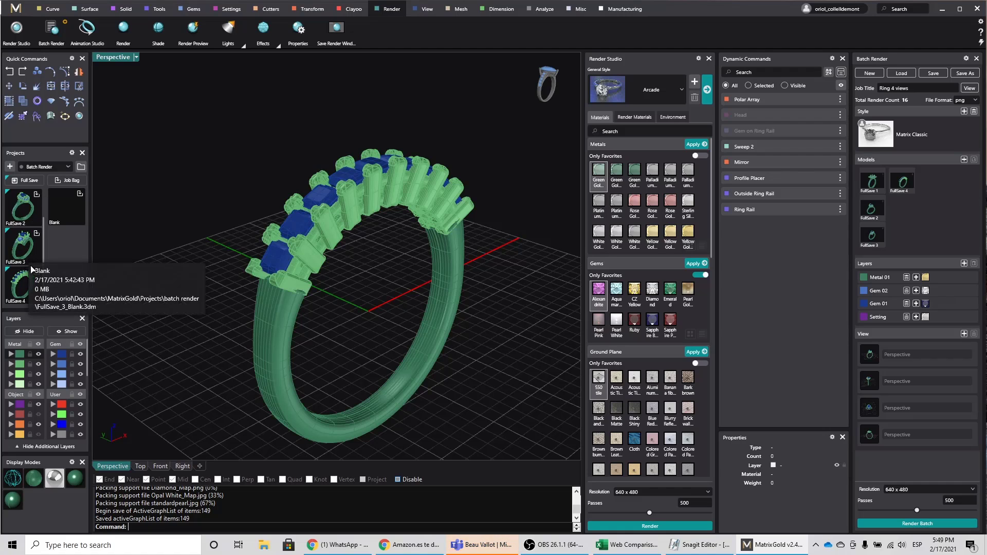
pyautogui.scroll(1, 32, 262)
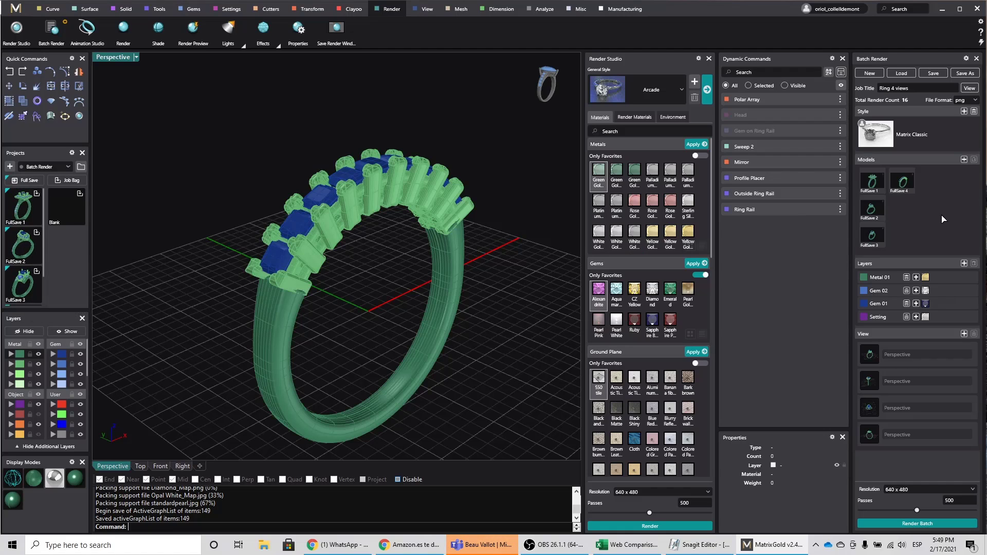
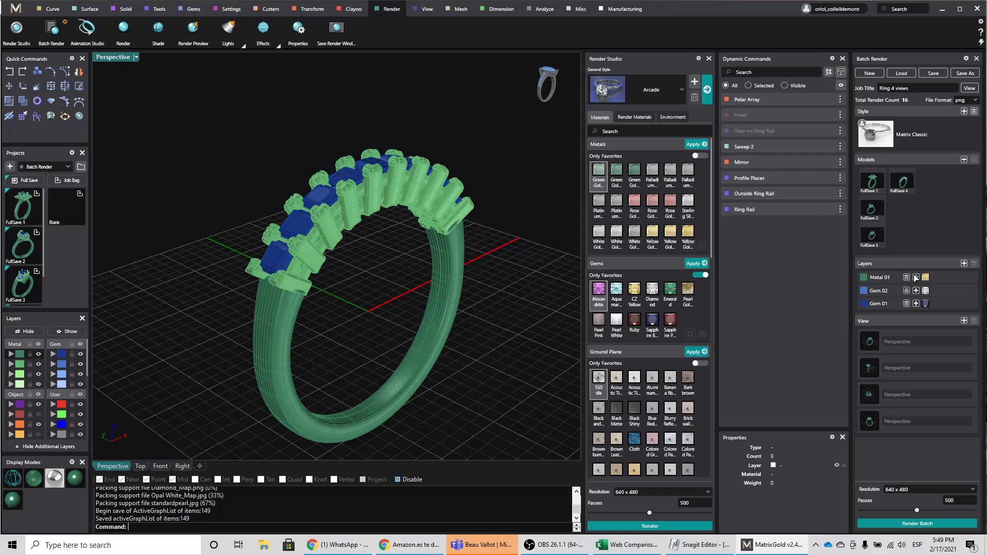
# Add White Gold-18k and a rose gold material to the Metal 01 layer of the batch render job.
pyautogui.click(917, 278)
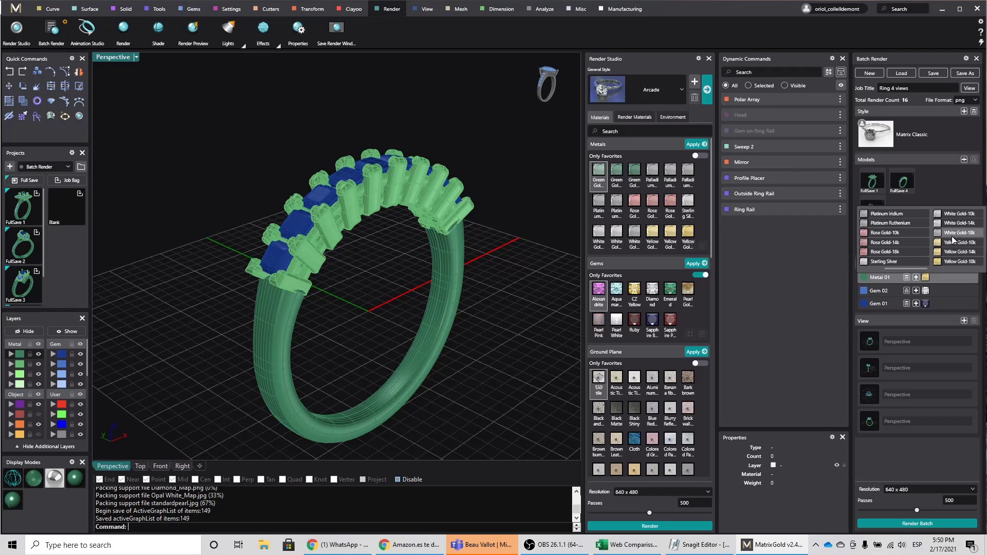
pyautogui.click(952, 236)
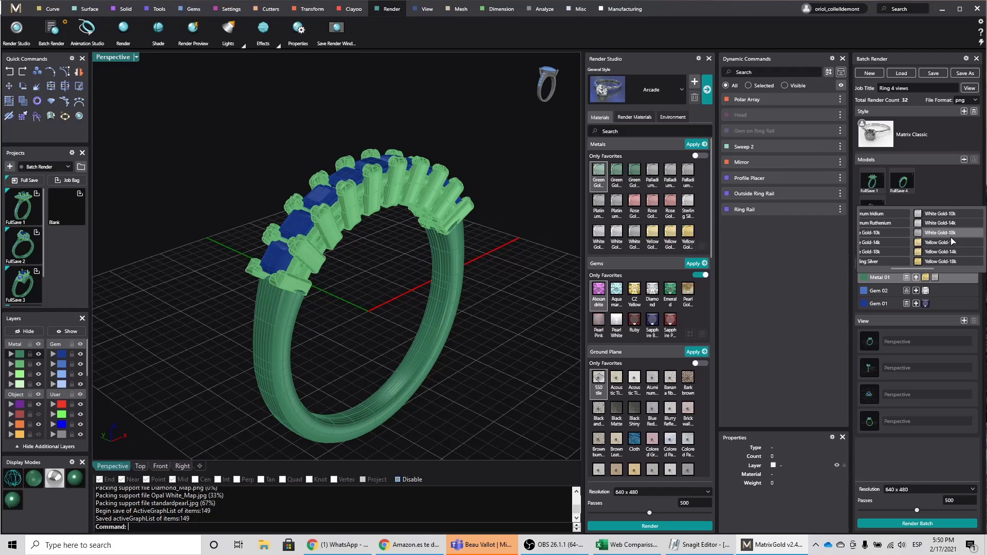
pyautogui.scroll(1, 949, 243)
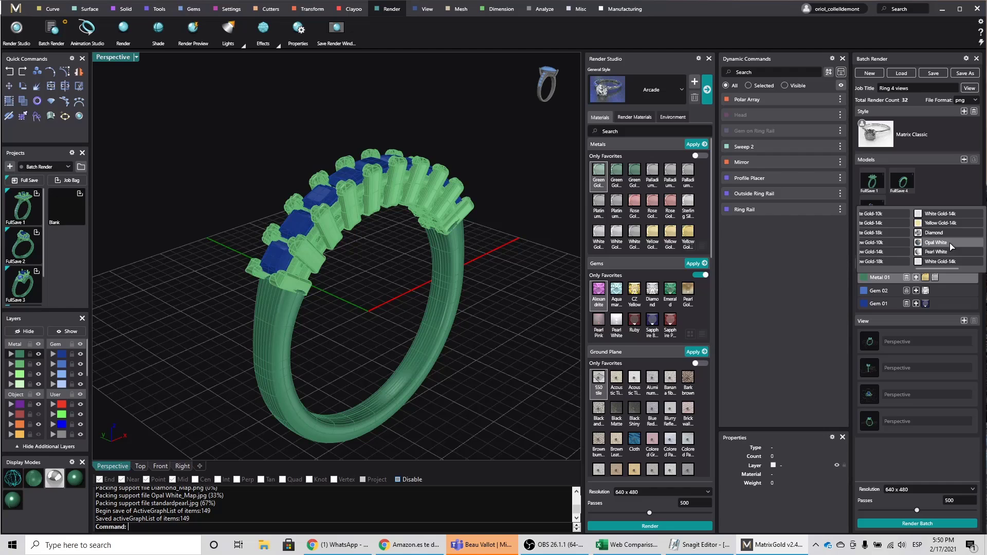
pyautogui.scroll(-1, 949, 243)
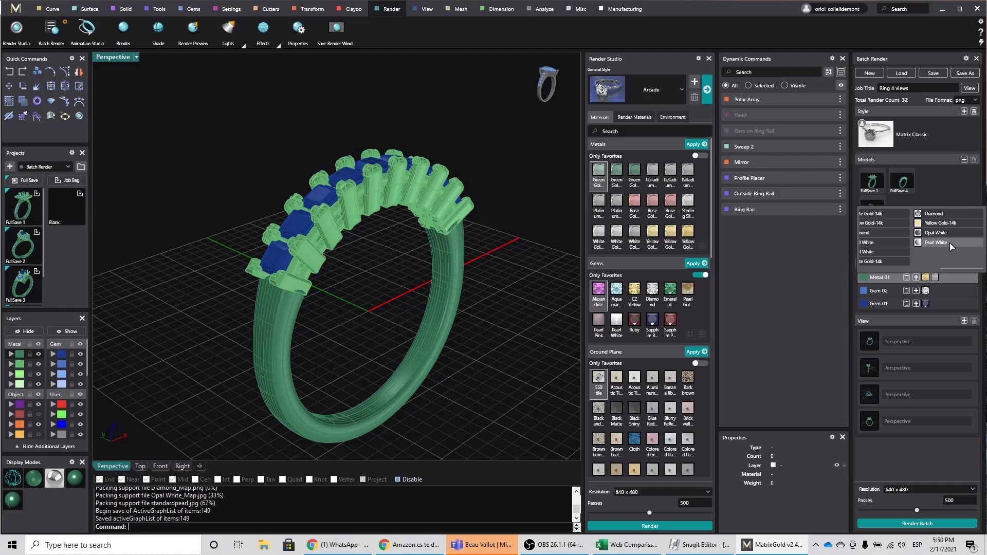
pyautogui.scroll(1, 950, 242)
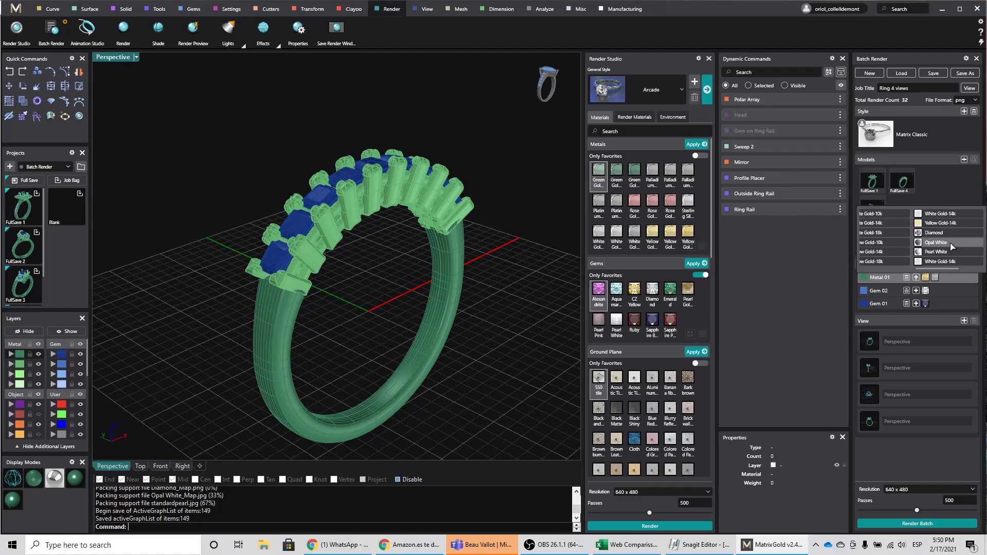
pyautogui.scroll(3, 951, 246)
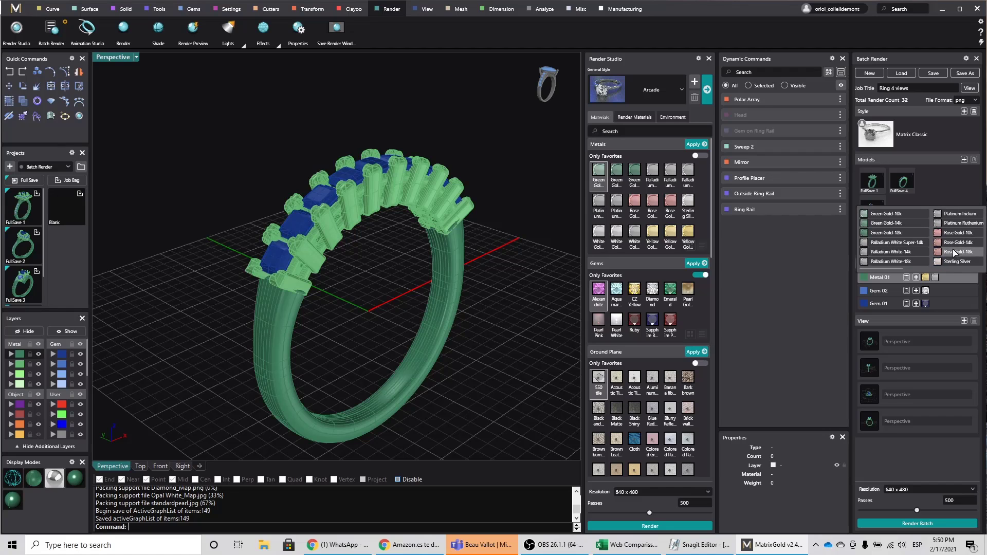
pyautogui.scroll(-4, 955, 252)
pyautogui.scroll(-2, 954, 254)
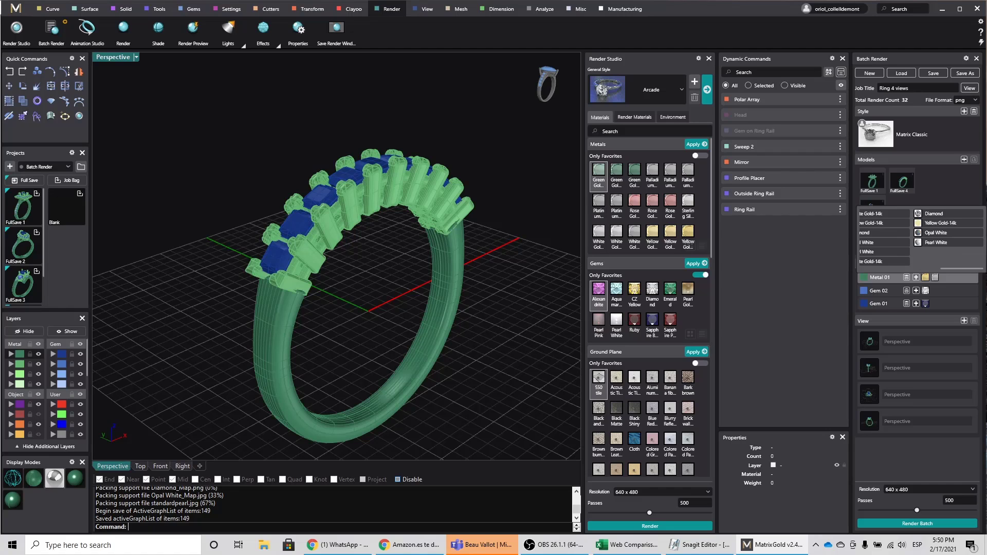
pyautogui.click(948, 242)
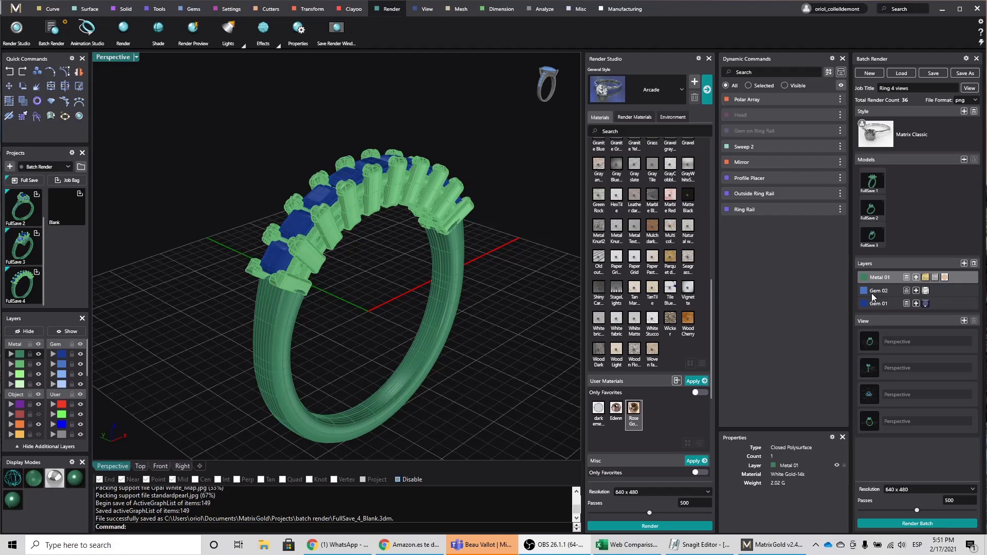
# Add Alexandrite and Emerald to the Gem 02 layer's materials in the batch render job.
pyautogui.click(914, 290)
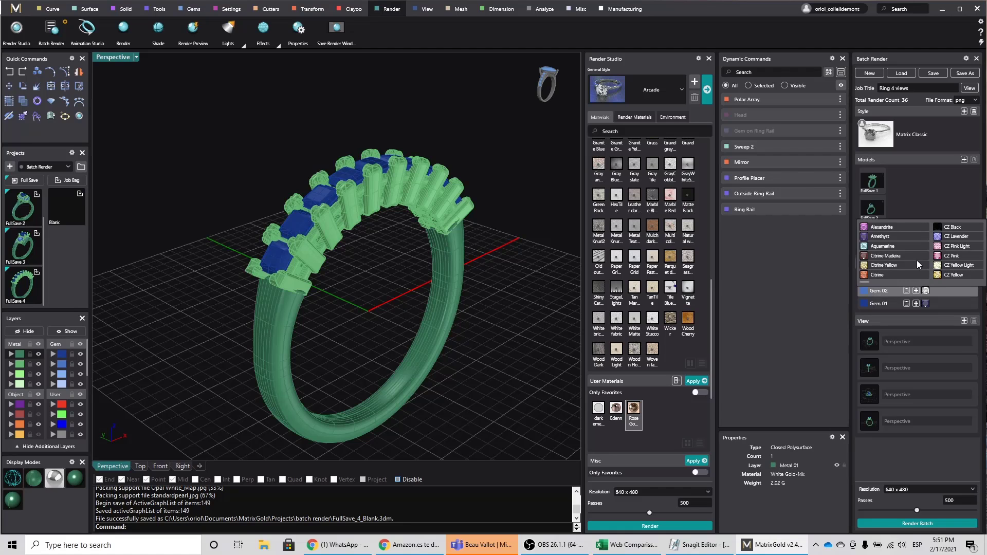
pyautogui.click(889, 228)
pyautogui.scroll(-2, 927, 260)
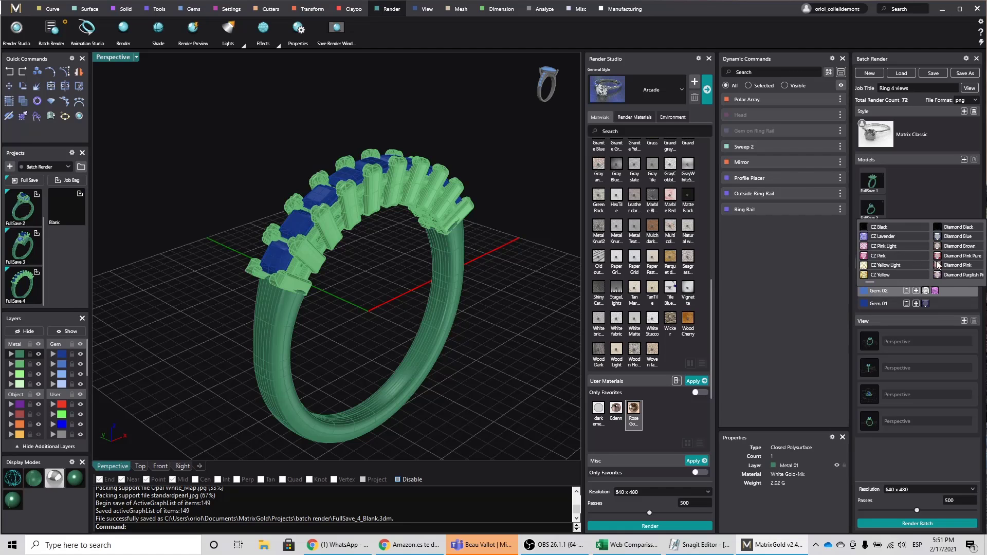
pyautogui.scroll(-1, 934, 263)
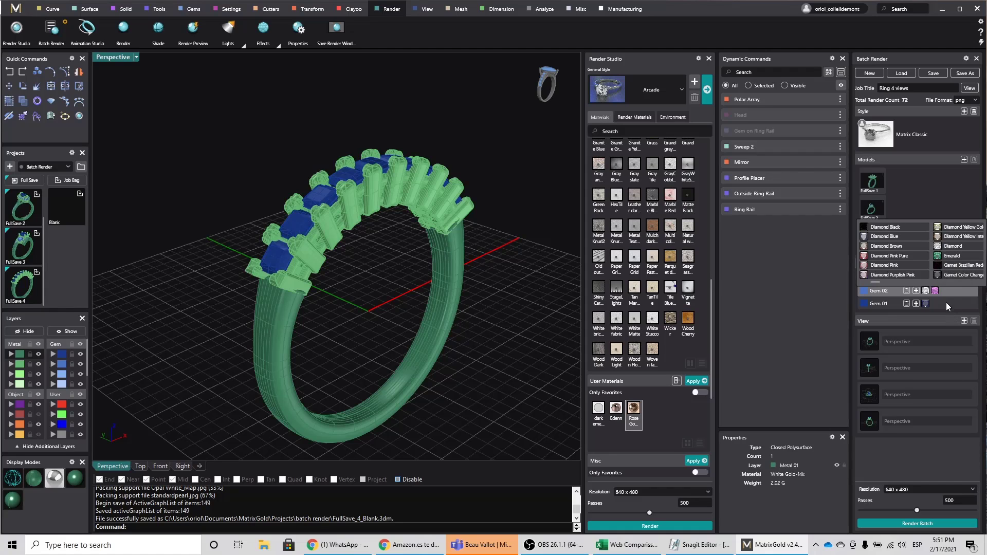
pyautogui.click(952, 255)
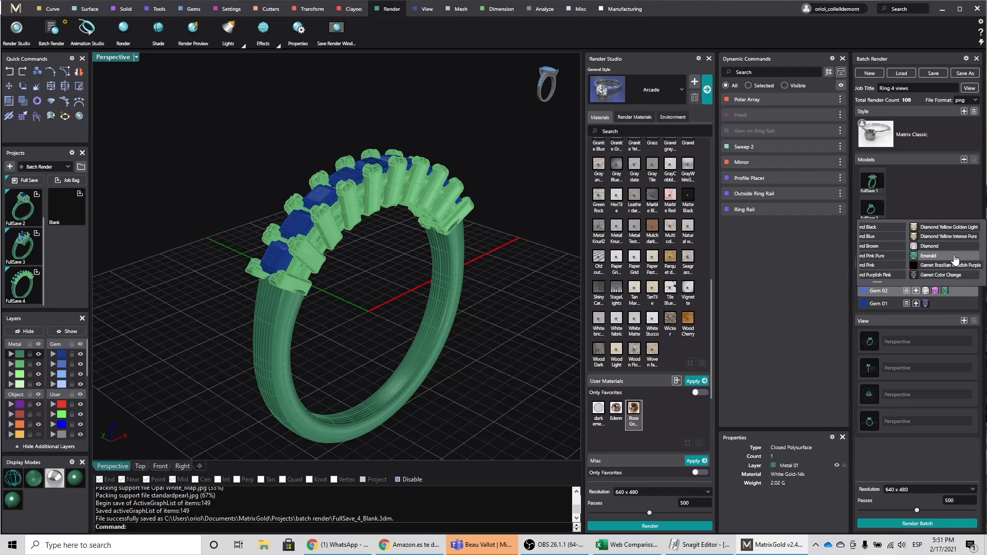
# Add Diamond, Emerald and Ruby Madagascar to the Gem 01 layer's materials in the batch render job.
pyautogui.click(916, 303)
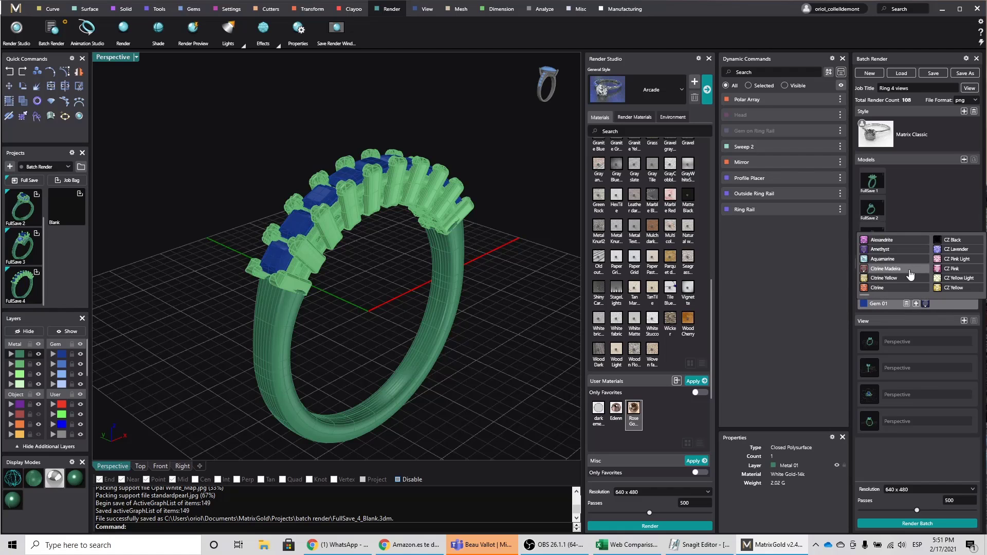
pyautogui.scroll(-2, 925, 275)
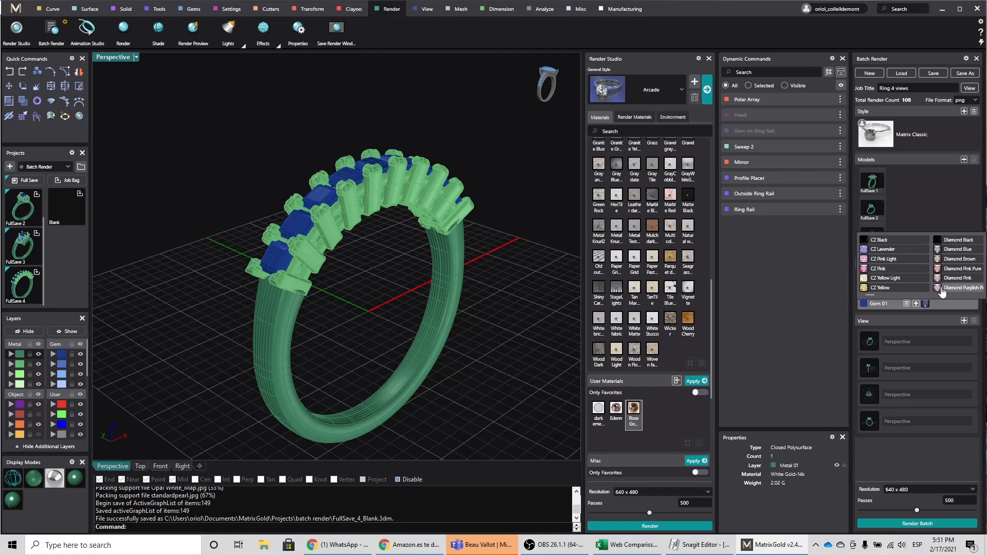
pyautogui.click(931, 272)
pyautogui.scroll(-2, 935, 275)
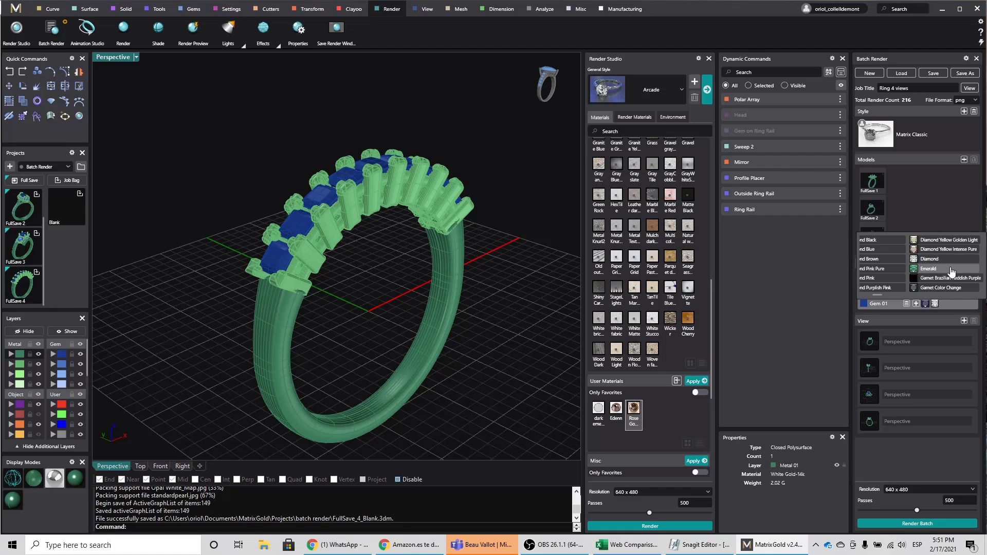
pyautogui.click(942, 270)
pyautogui.scroll(-2, 943, 275)
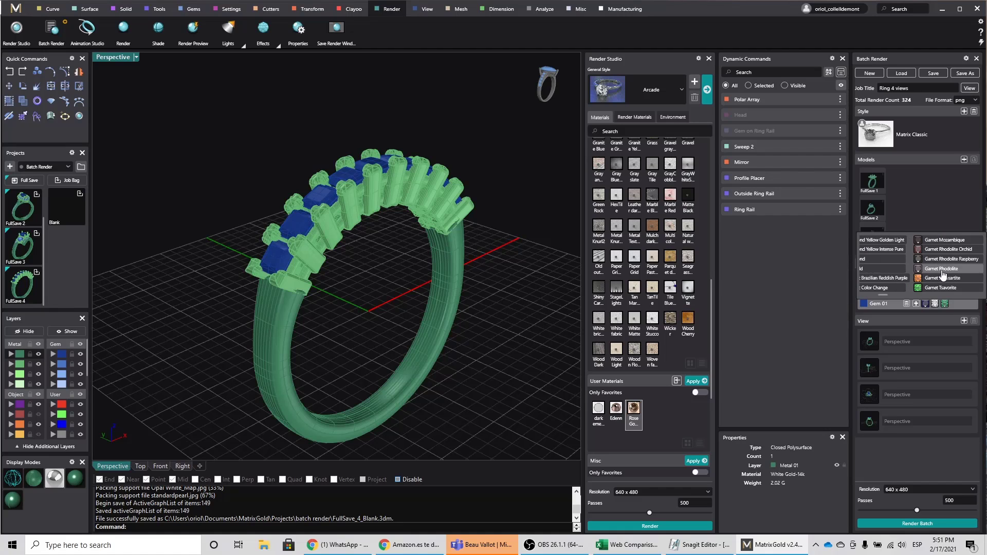
pyautogui.scroll(-2, 942, 274)
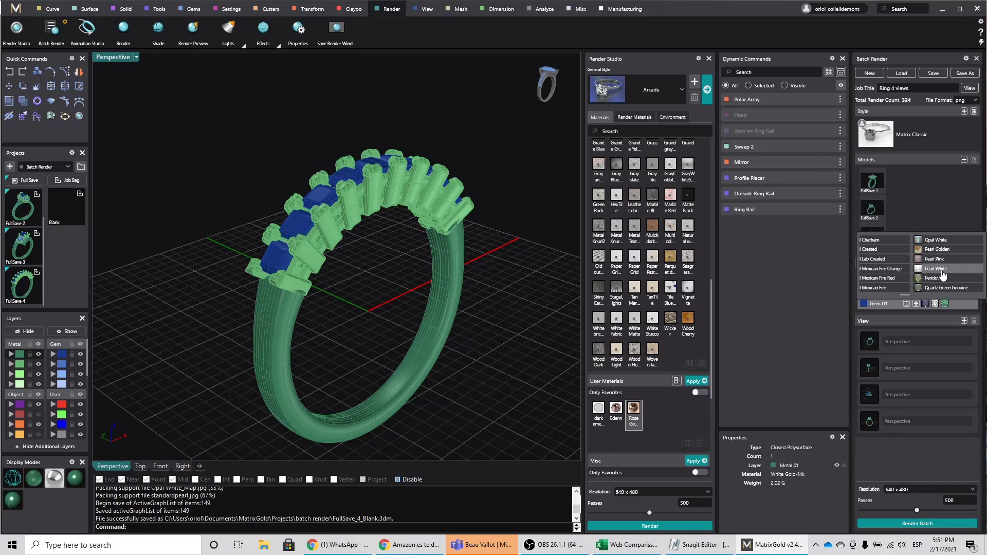
pyautogui.scroll(-2, 946, 277)
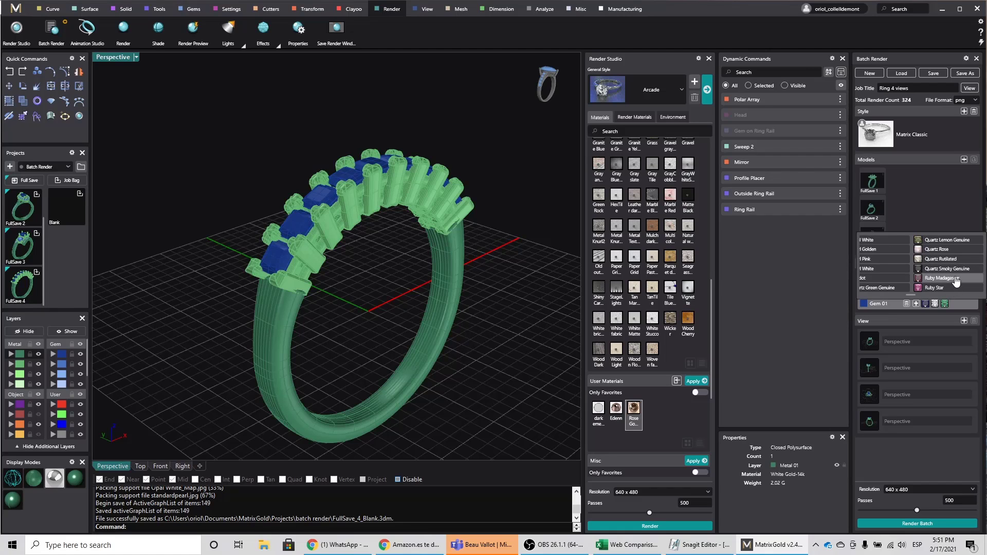
pyautogui.click(955, 278)
pyautogui.click(940, 204)
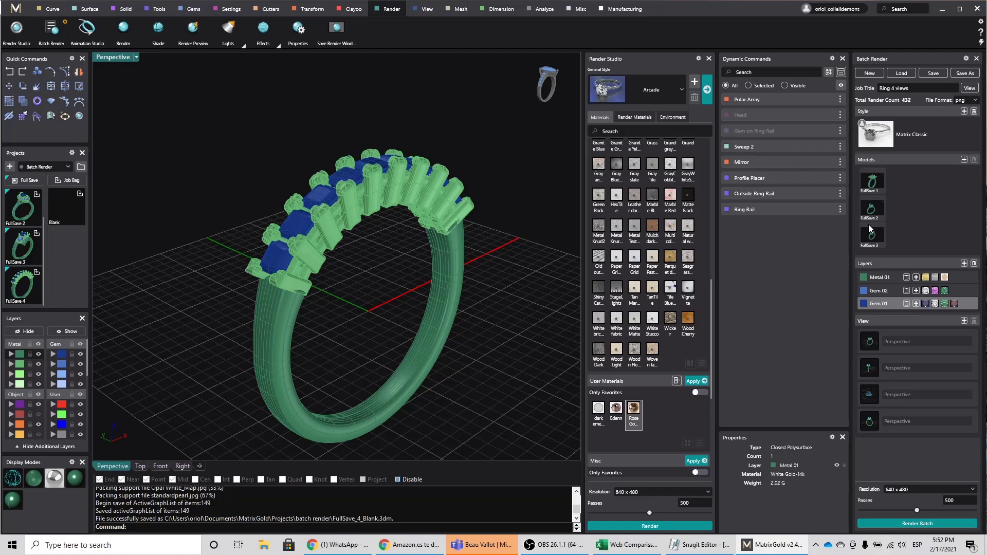
# Add FullSave_4_Blank.3dm back to the job's models and set the render resolution to 1920 x 1080.
pyautogui.click(963, 161)
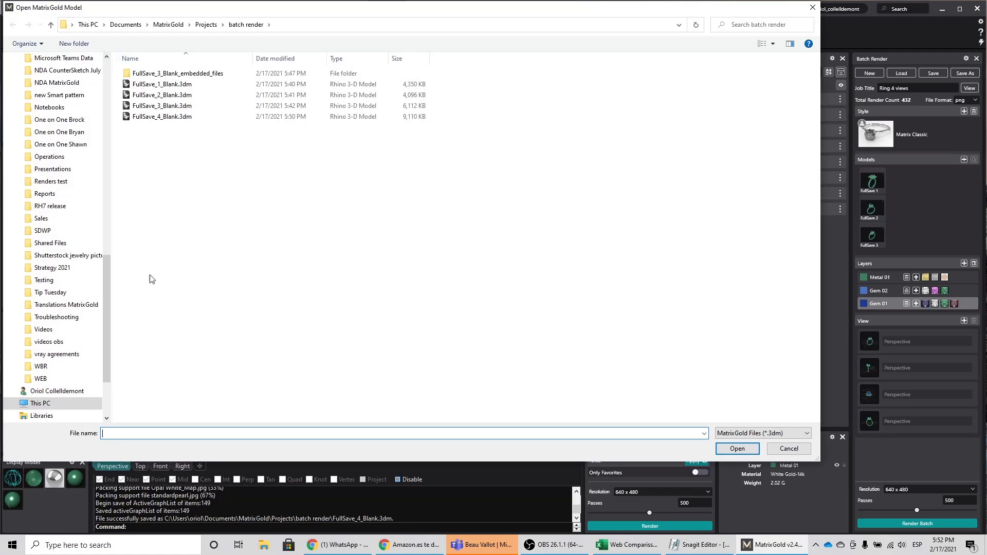
pyautogui.click(175, 117)
pyautogui.click(737, 448)
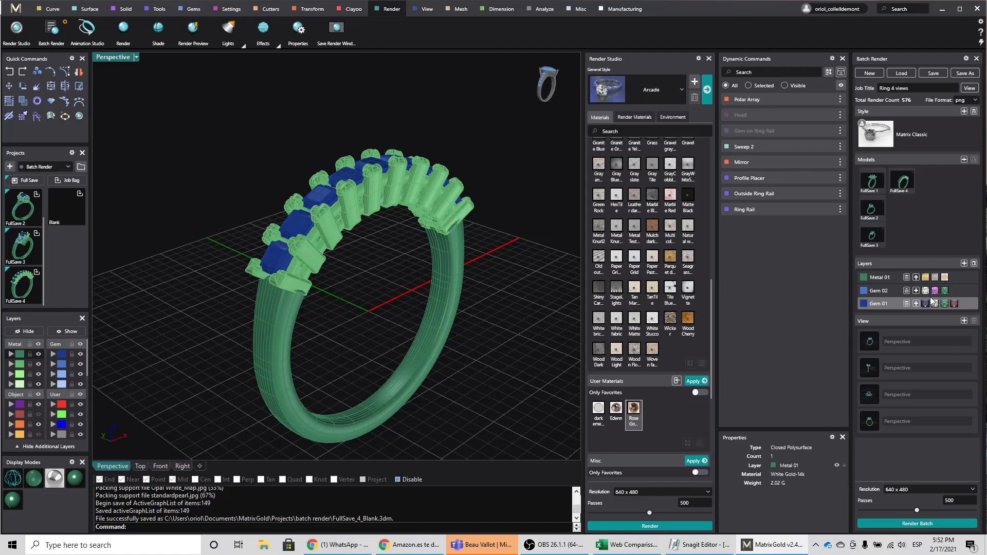
pyautogui.click(919, 490)
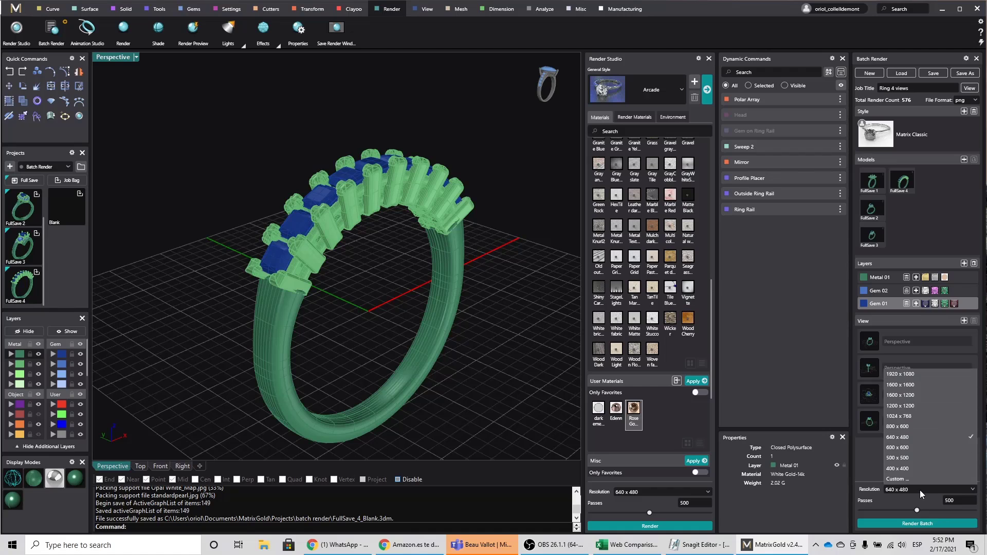
pyautogui.click(918, 374)
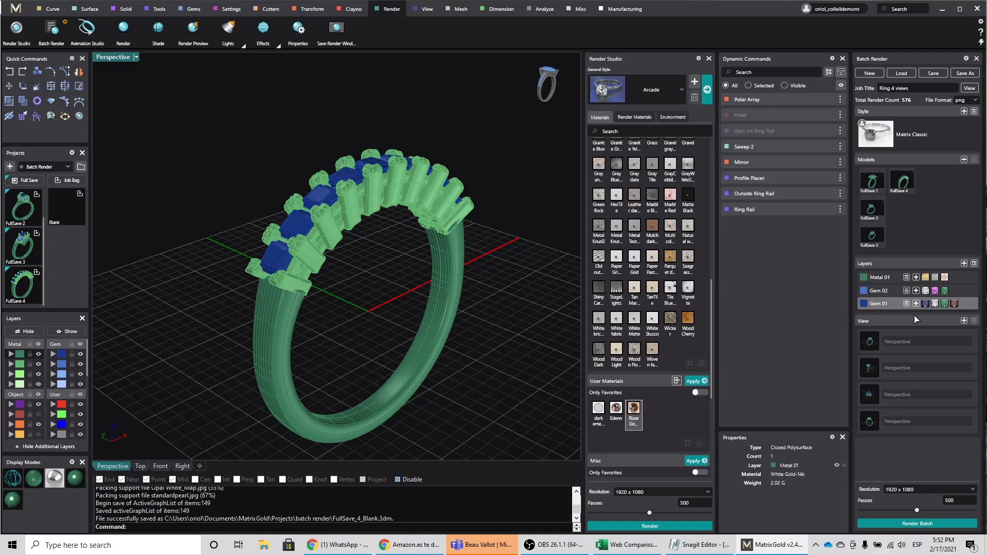
# Add the Gem 03 layer to the batch render job and give it the Diamond material.
pyautogui.click(964, 263)
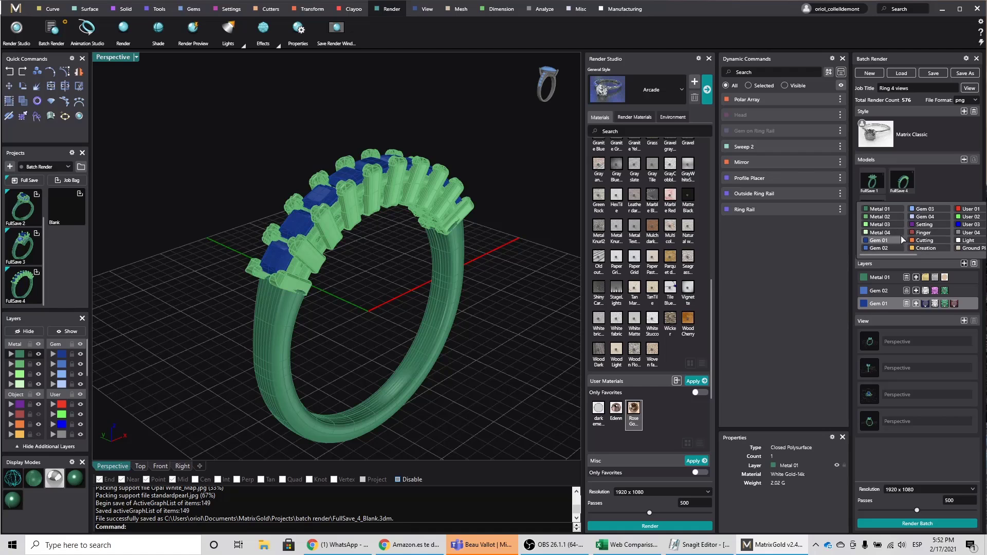
pyautogui.click(920, 210)
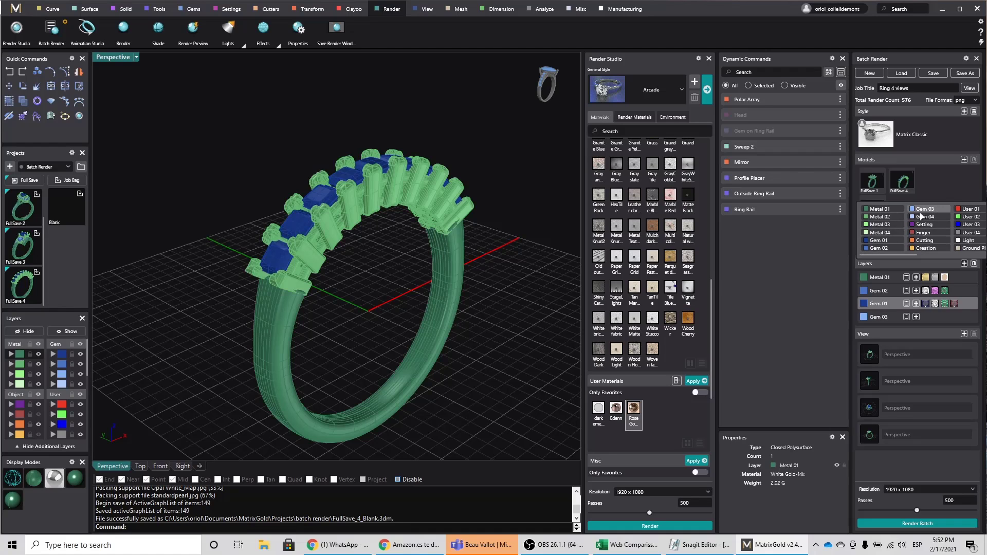
pyautogui.click(916, 317)
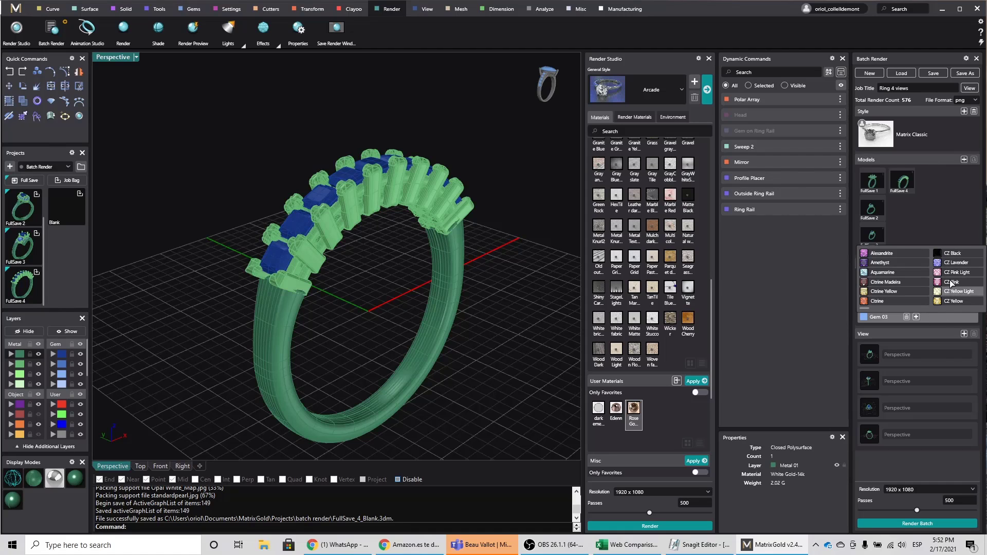
pyautogui.scroll(-2, 949, 283)
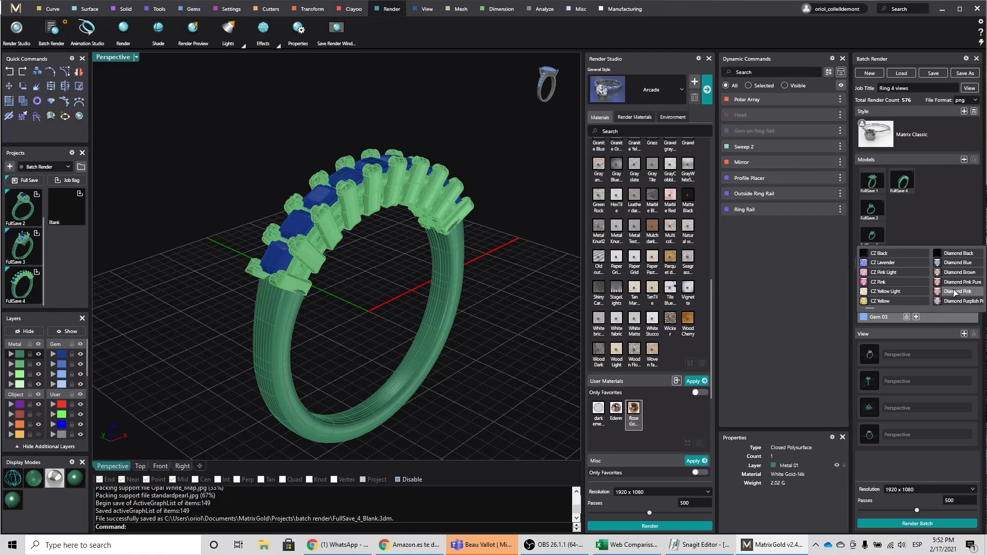
pyautogui.scroll(-2, 957, 283)
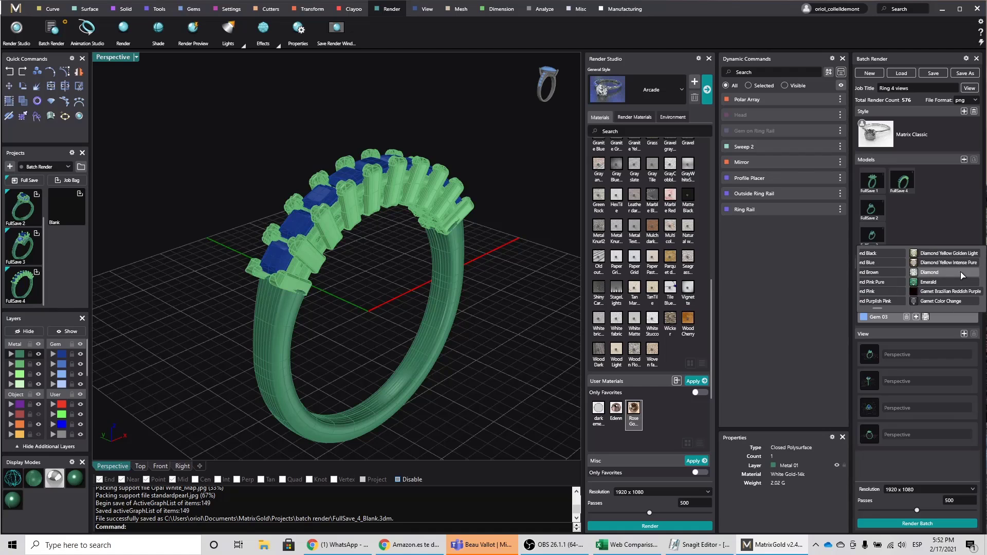
pyautogui.click(957, 229)
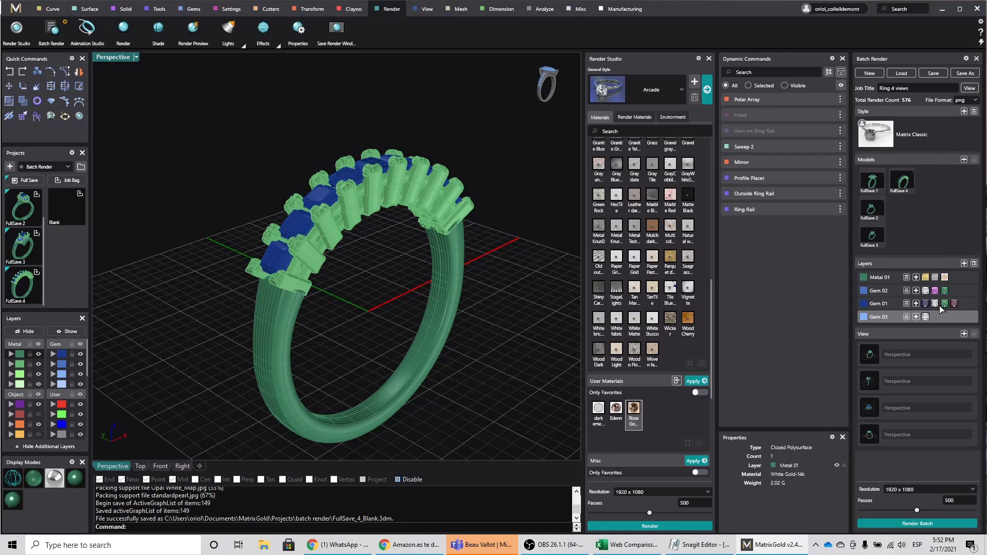
# Remove the emerald and ruby materials from the Gem 01 layer and clear all materials from Gem 02.
pyautogui.click(906, 304)
pyautogui.click(907, 304)
pyautogui.click(908, 291)
# Assign Alexandrite and Diamond as the materials for the job's emptied Gem 02 layer.
pyautogui.click(916, 291)
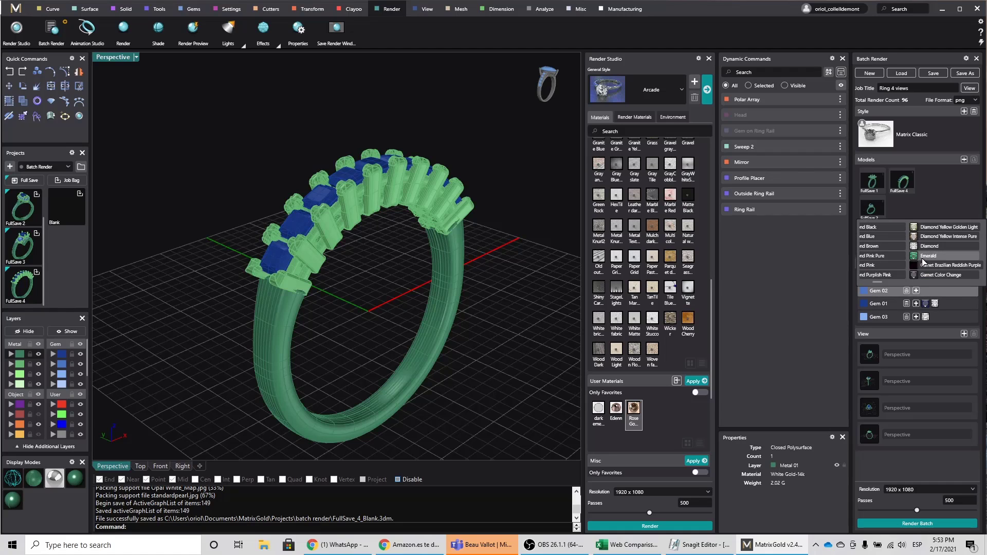
pyautogui.scroll(3, 920, 257)
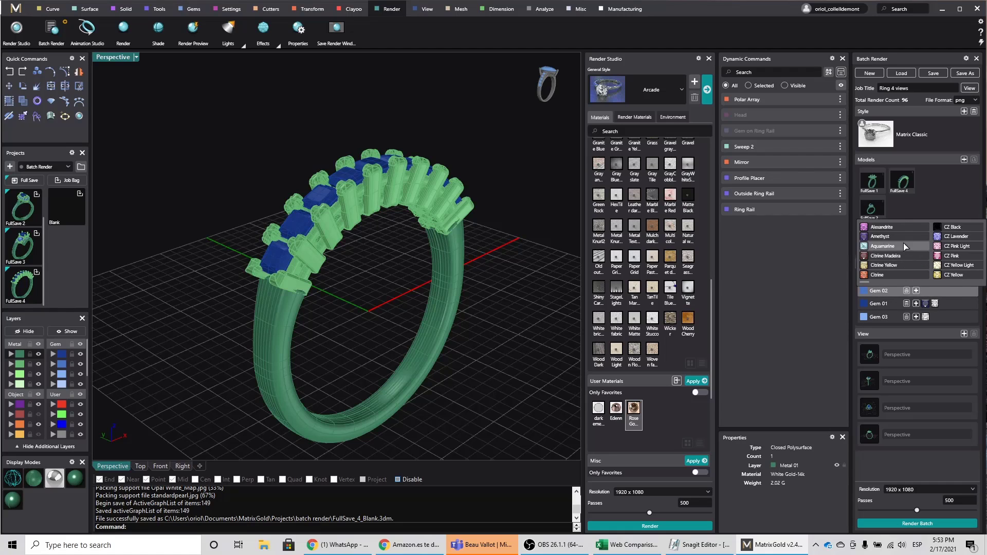
pyautogui.click(896, 227)
pyautogui.scroll(-1, 908, 248)
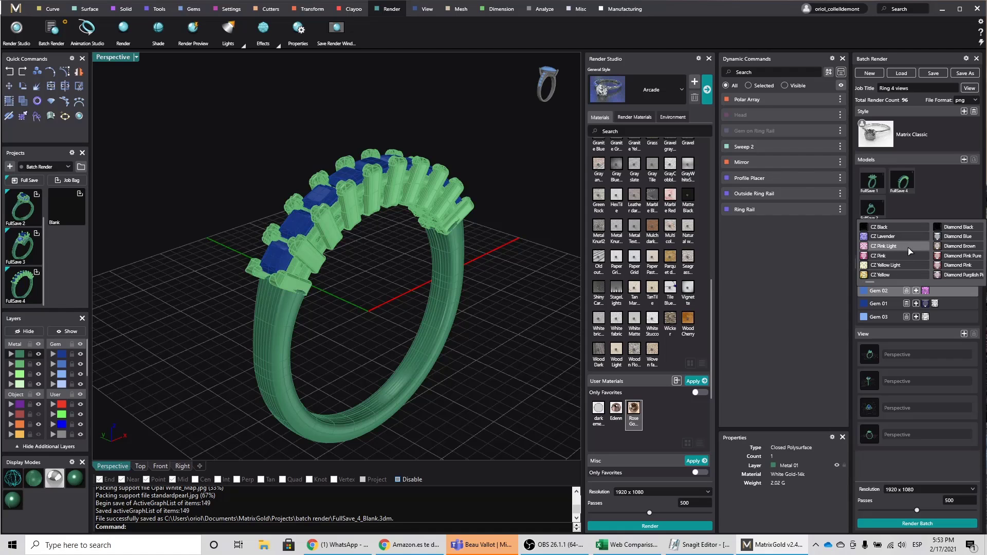
pyautogui.scroll(-1, 949, 246)
pyautogui.click(950, 245)
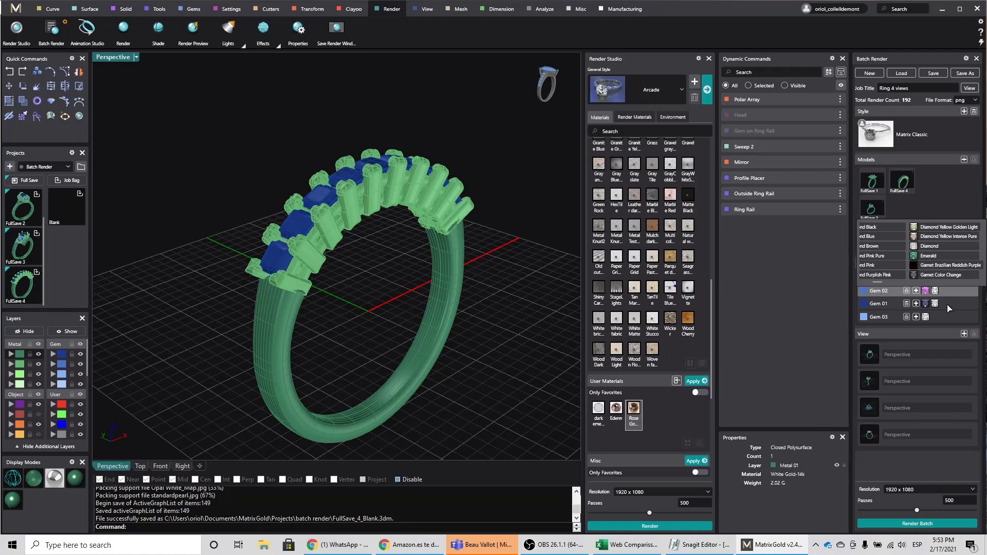
pyautogui.click(951, 304)
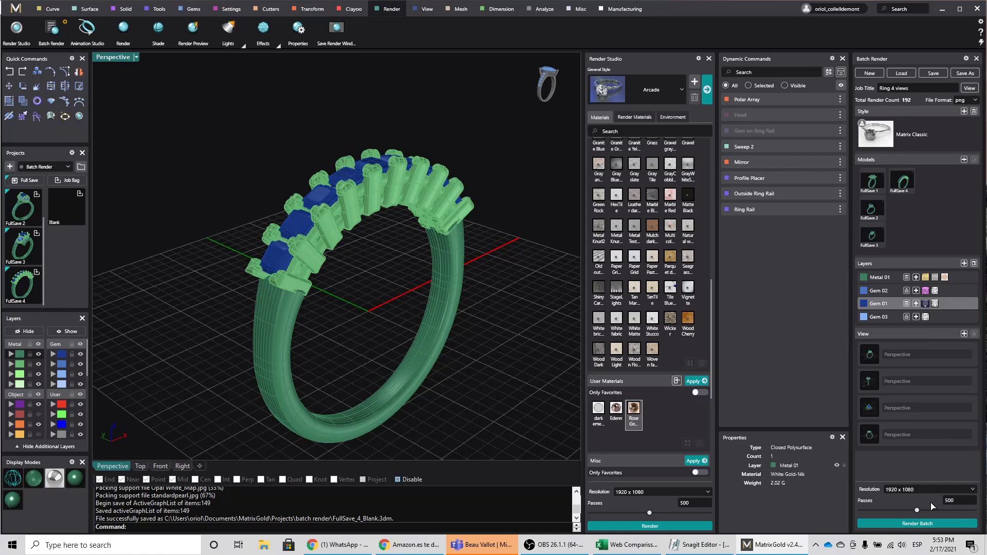
# Start rendering the configured Ring 4 views batch job.
pyautogui.click(954, 524)
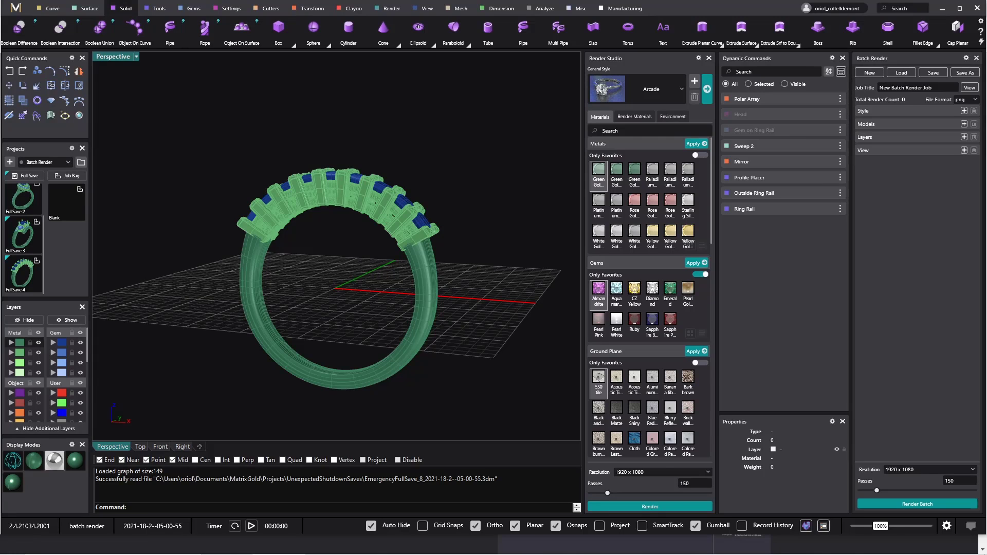
# Switch to File Explorer, maximize the "Batch video multiple models" folder window and enlarge the render thumbnails.
pyautogui.moveTo(55, 76); pyautogui.dragTo(433, 73)
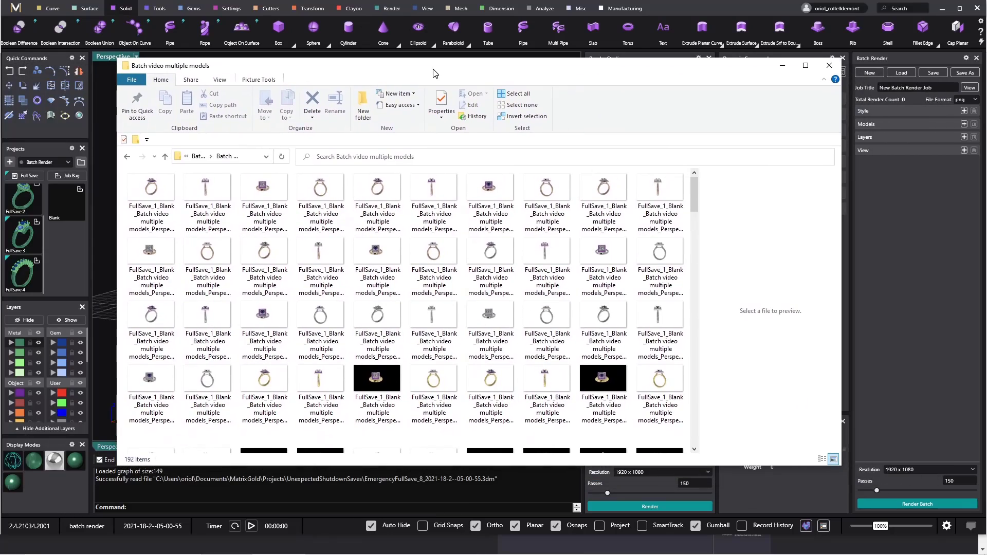
pyautogui.click(806, 65)
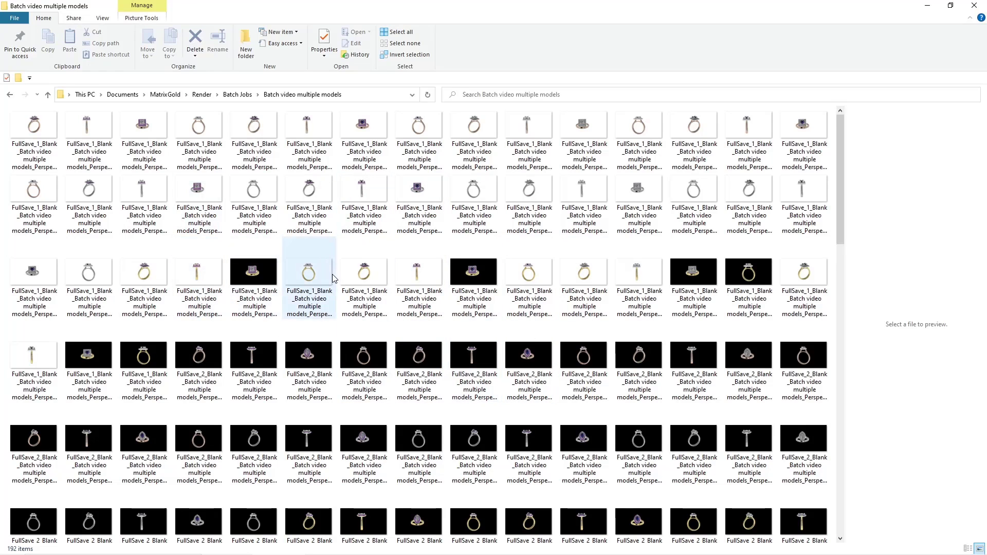
pyautogui.keyDown('ctrl'); pyautogui.scroll(1, 395, 309); pyautogui.keyUp('ctrl')
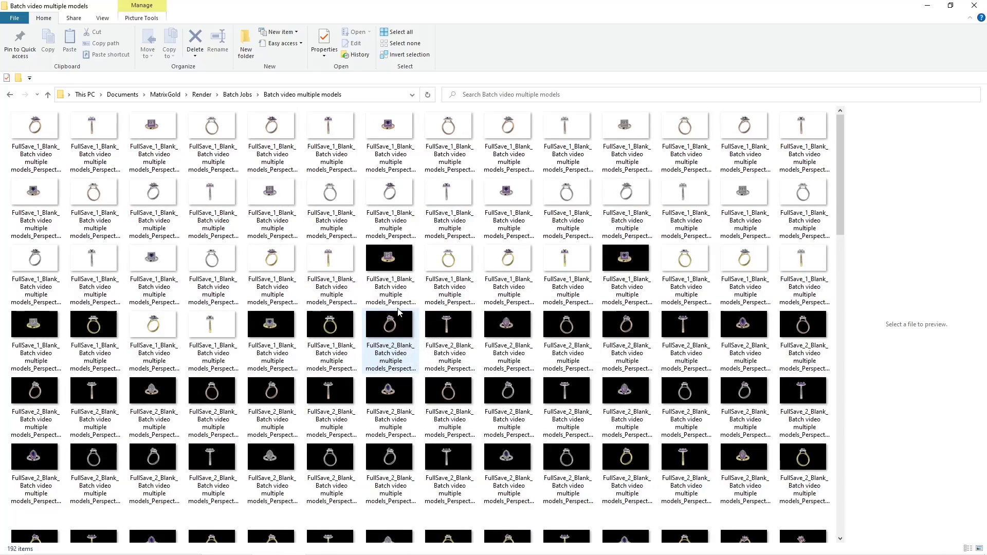
pyautogui.keyDown('ctrl'); pyautogui.scroll(-1, 398, 311); pyautogui.keyUp('ctrl')
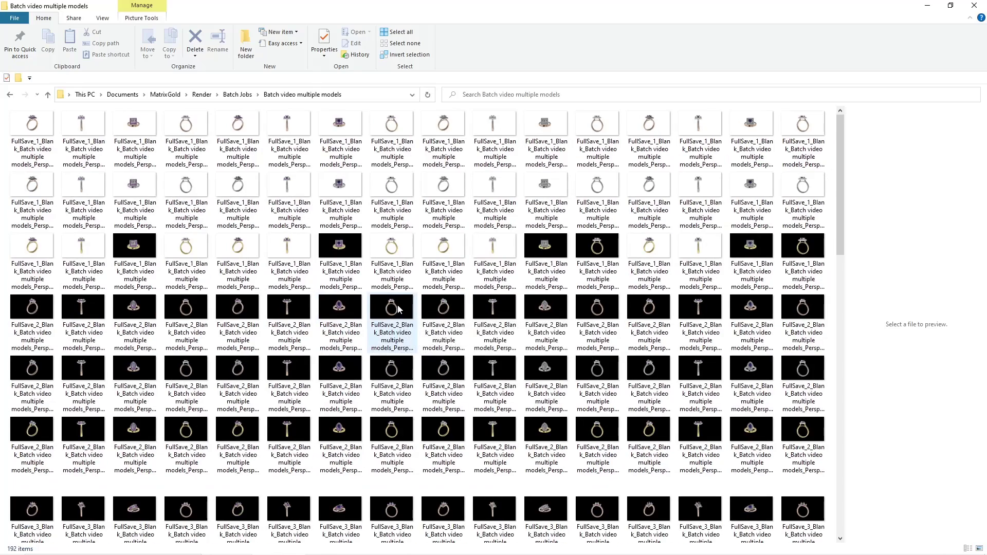
pyautogui.keyDown('ctrl'); pyautogui.scroll(3, 398, 309); pyautogui.keyUp('ctrl')
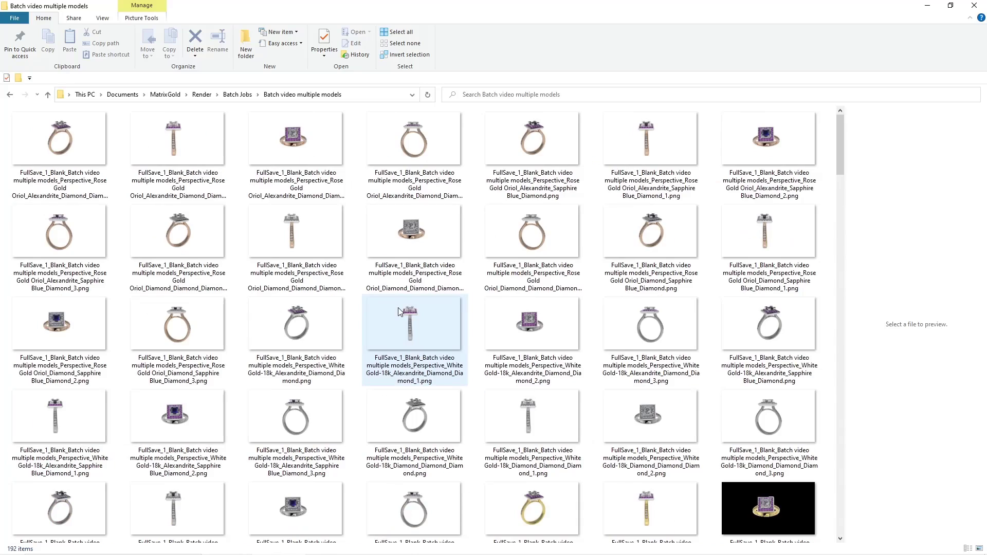
pyautogui.keyDown('ctrl'); pyautogui.scroll(2, 398, 311); pyautogui.keyUp('ctrl')
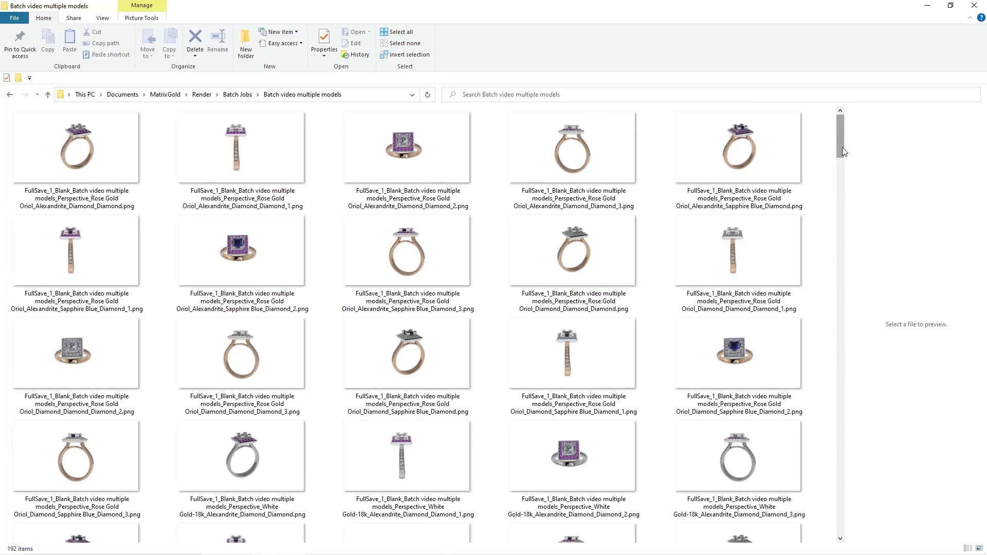
# Open the FullSave_2 White Gold-18k Alexandrite_Diamond_Diamond_2 render in Photos and review the following white gold Alexandrite views through Sapphire Blue_Diamond_3.
pyautogui.moveTo(841, 149); pyautogui.dragTo(848, 221)
pyautogui.moveTo(849, 234); pyautogui.dragTo(845, 280)
pyautogui.doubleClick(233, 309)
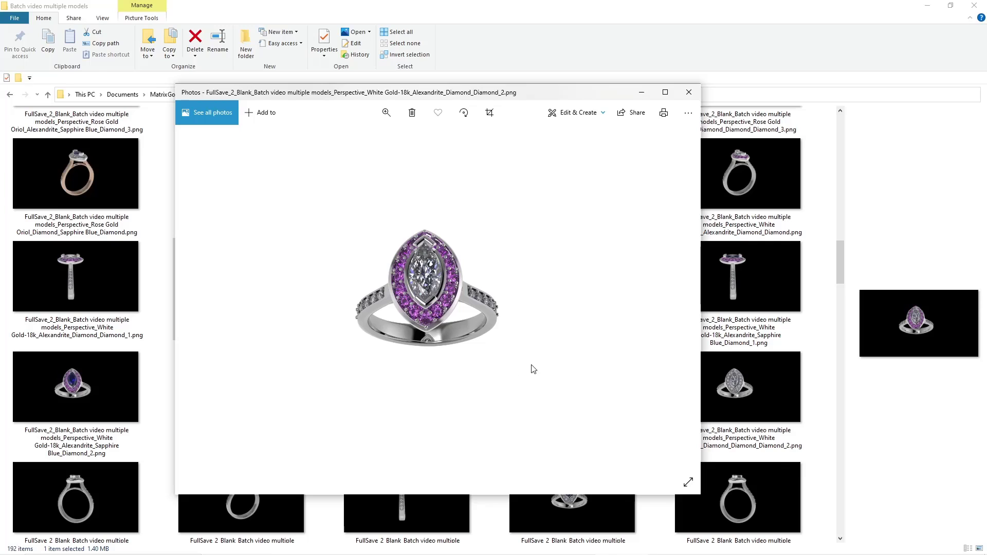
pyautogui.moveTo(656, 280)
pyautogui.click(673, 301)
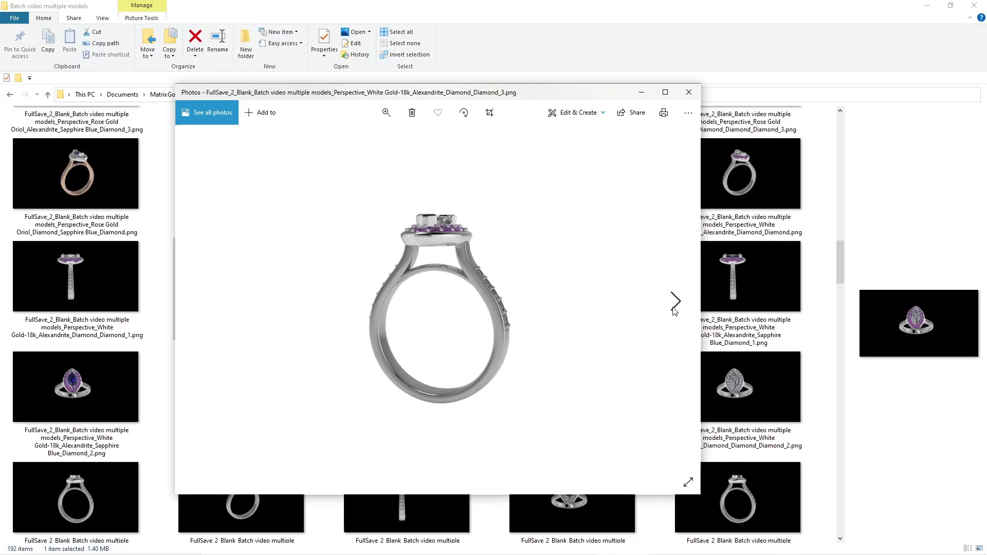
pyautogui.click(674, 308)
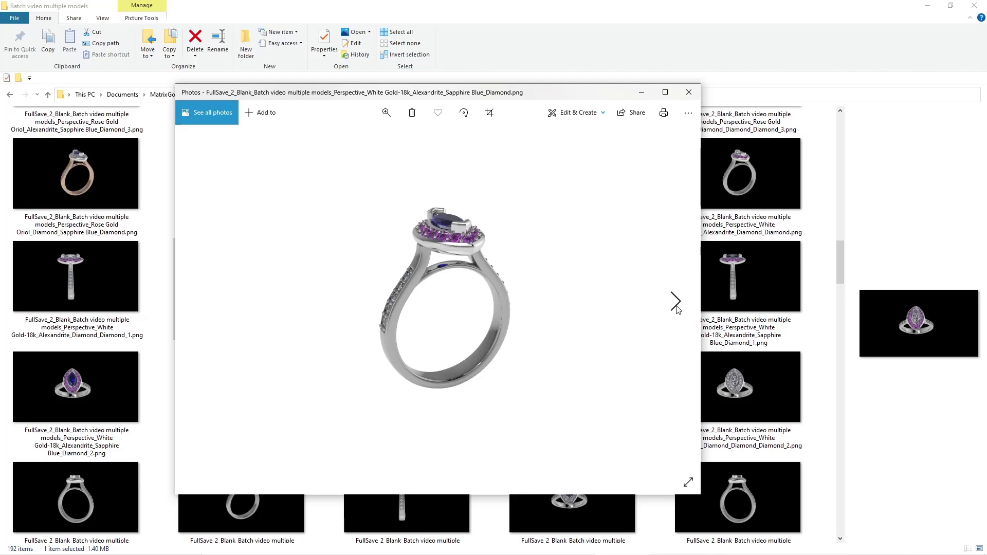
pyautogui.click(676, 303)
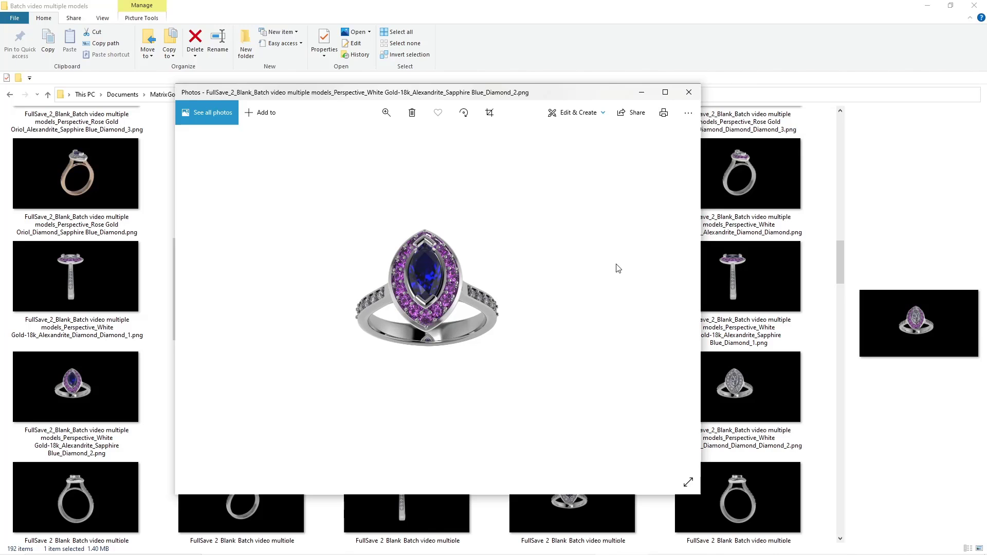
pyautogui.click(676, 302)
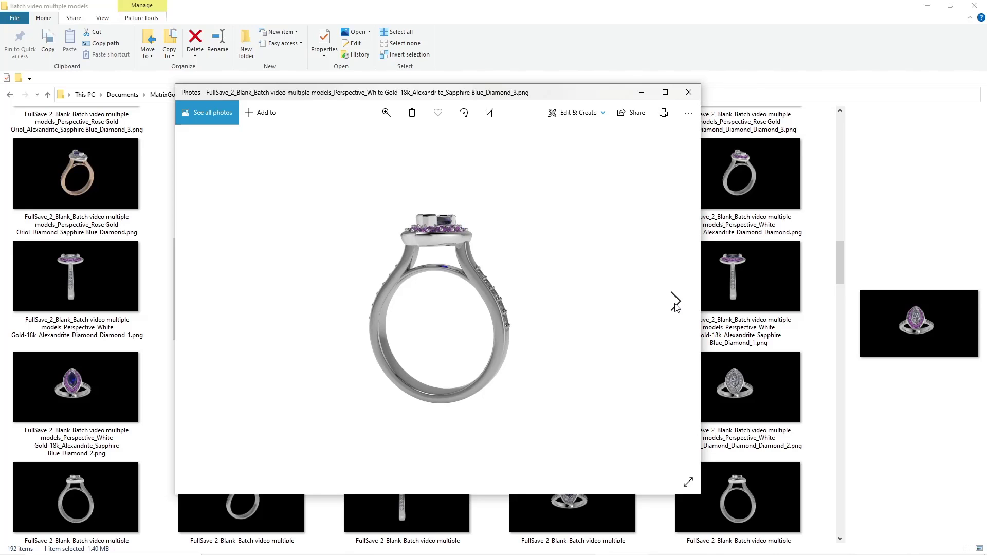
# Review the FullSave_2 White Gold-18k renders with Diamond halos, covering both the Diamond and Sapphire Blue centre stones.
pyautogui.click(675, 302)
pyautogui.click(676, 303)
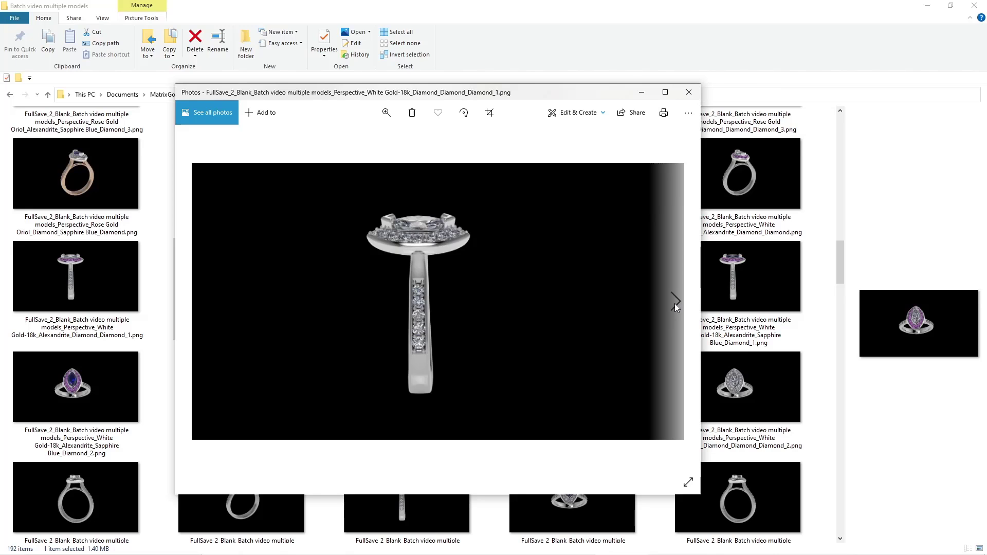
pyautogui.click(675, 302)
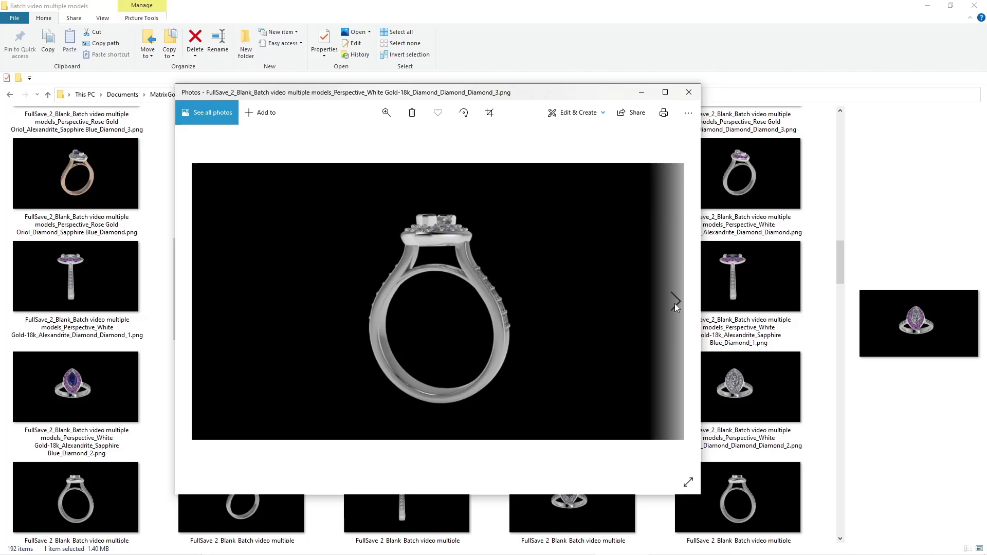
pyautogui.click(675, 302)
pyautogui.click(676, 302)
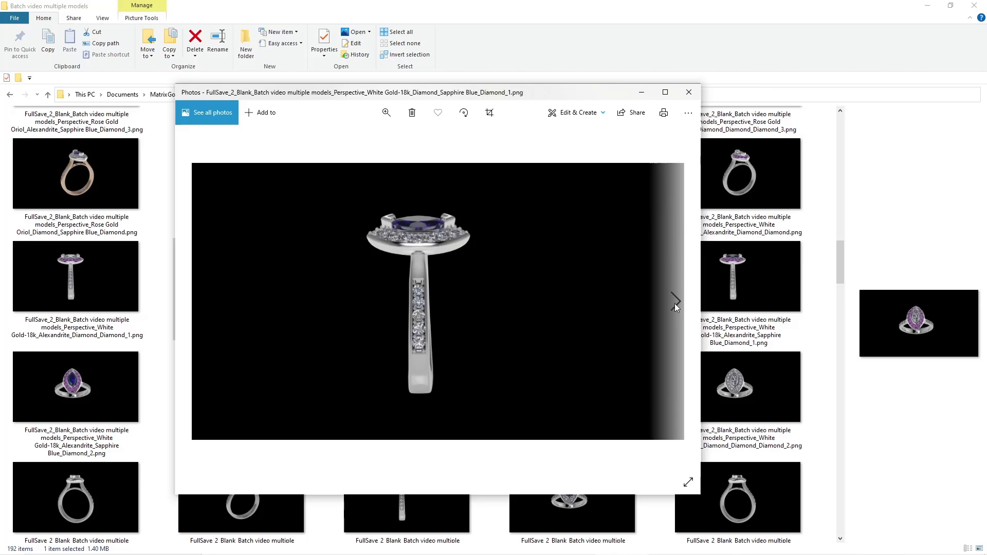
pyautogui.click(675, 302)
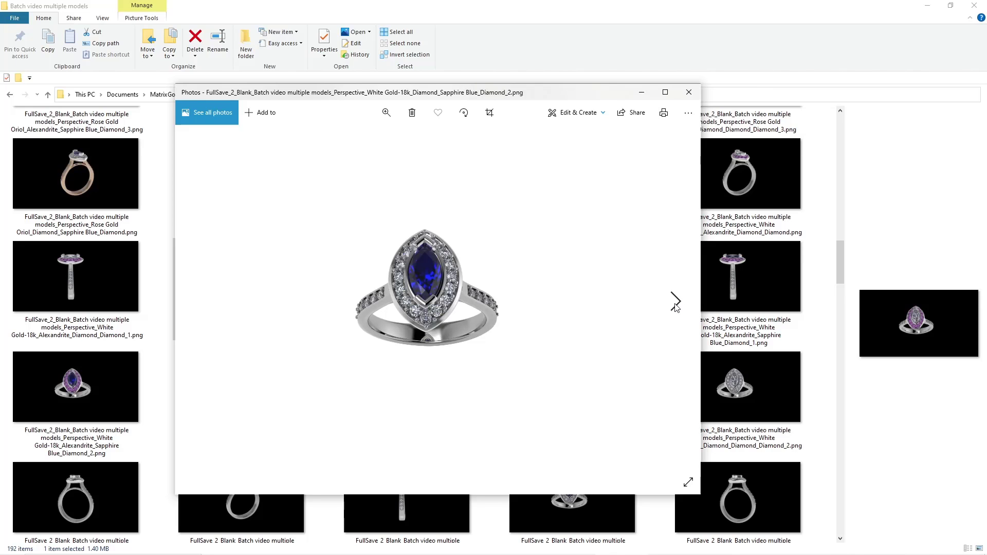
pyautogui.click(675, 302)
# Review the FullSave_2 Yellow Gold-18k Alexandrite renders through Sapphire Blue_Diamond_2, and close the image viewer.
pyautogui.click(675, 302)
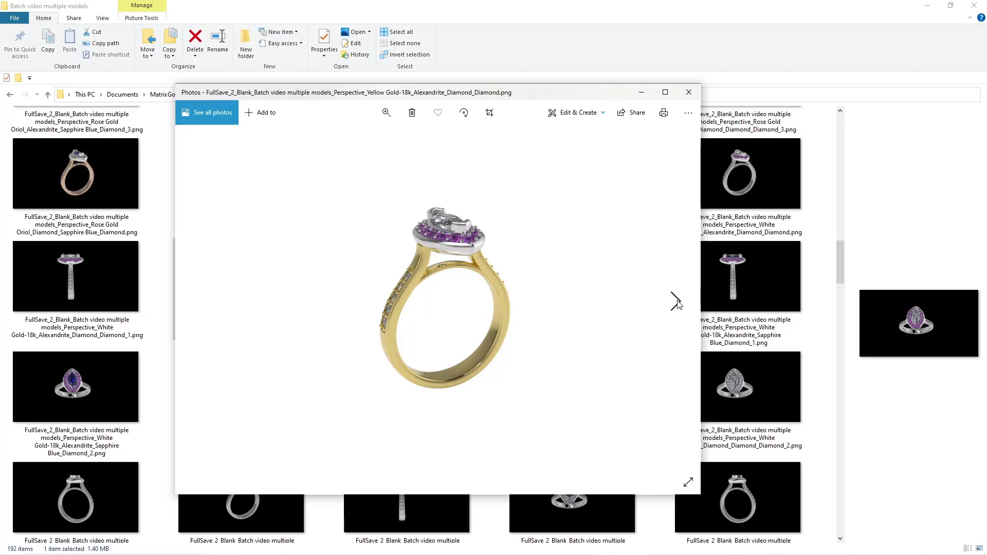
pyautogui.click(676, 302)
pyautogui.click(676, 301)
pyautogui.click(675, 301)
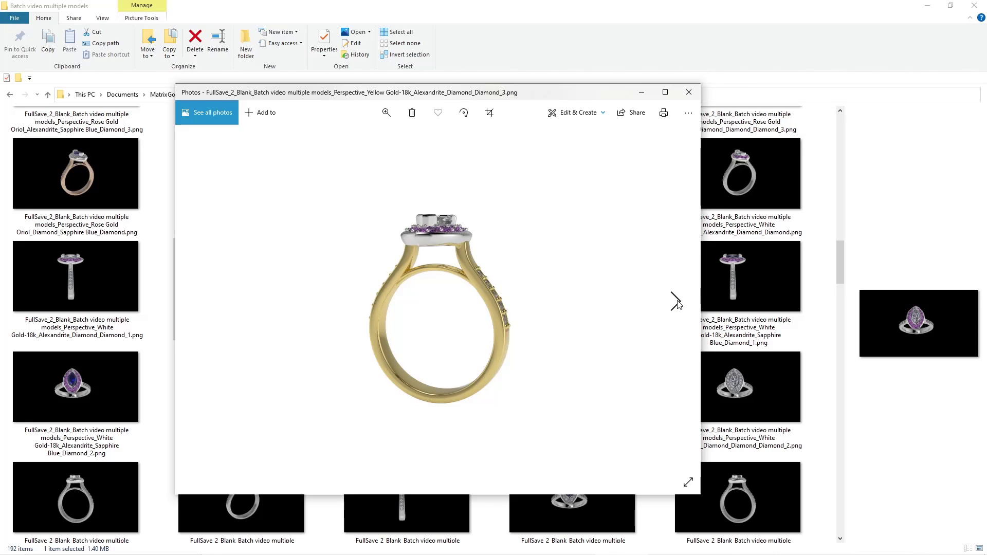
pyautogui.click(676, 300)
pyautogui.click(675, 301)
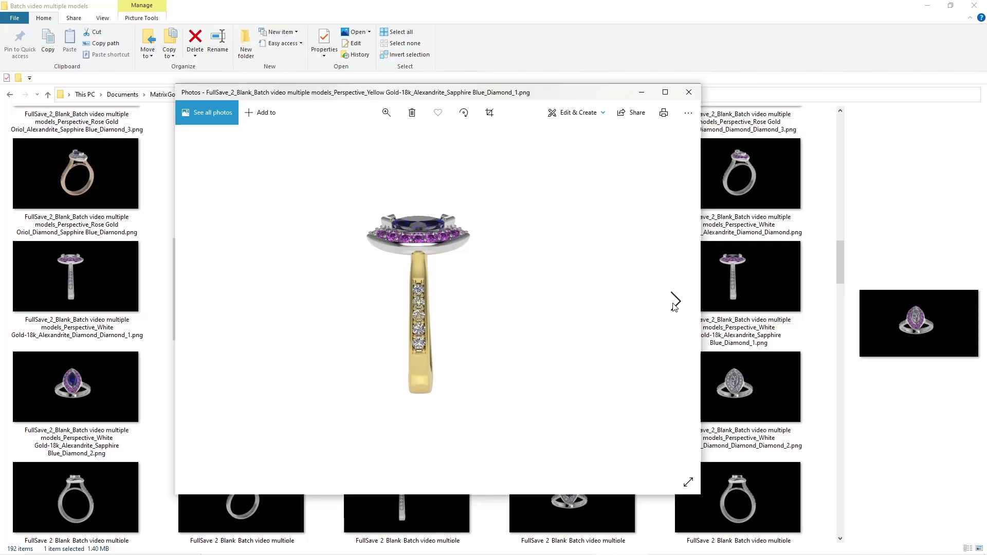
pyautogui.click(675, 301)
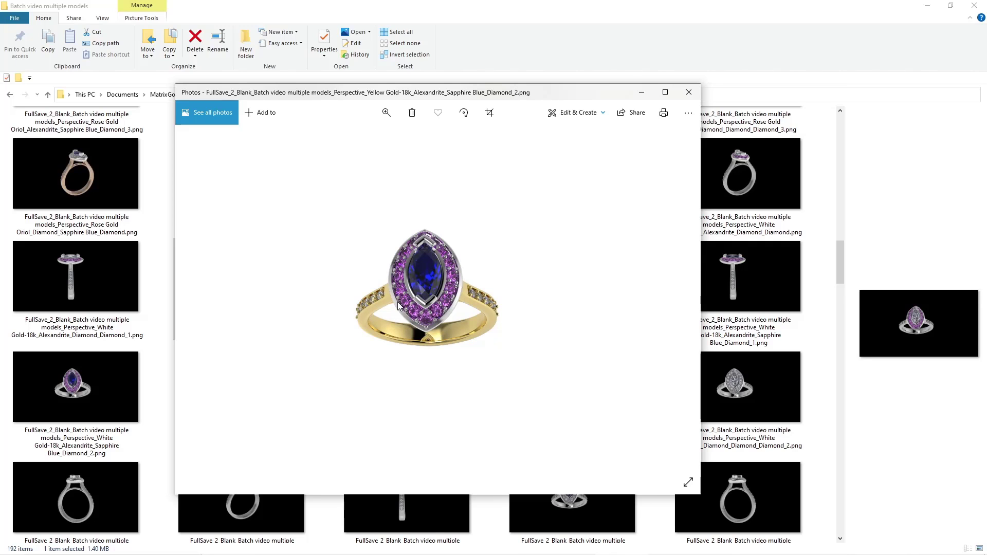
pyautogui.click(689, 92)
# View the FullSave_3 White Gold-18k Alexandrite_Sapphire Blue_Diamond_2 render, close it and browse on to the FullSave_4 renders.
pyautogui.scroll(-10, 649, 287)
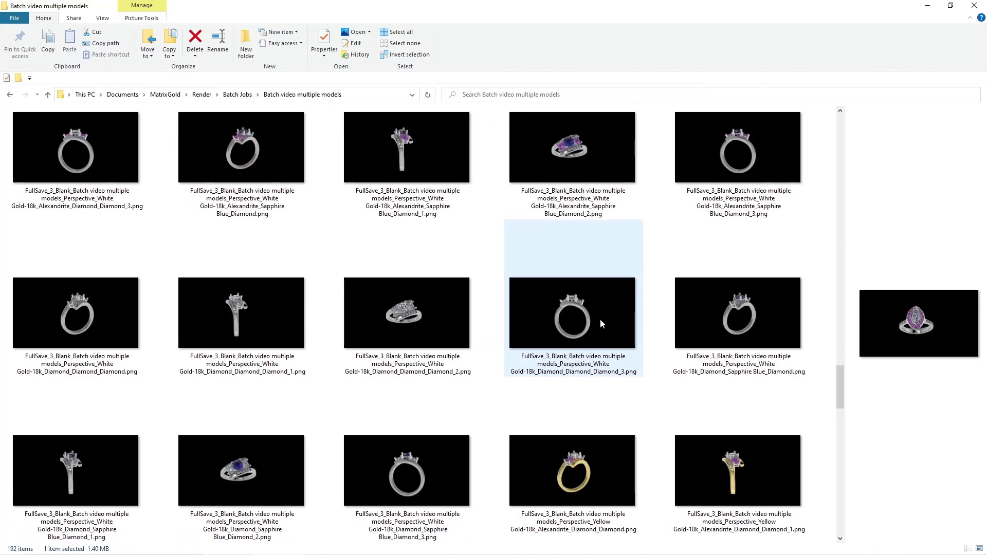
pyautogui.scroll(-2, 600, 319)
pyautogui.scroll(2, 458, 485)
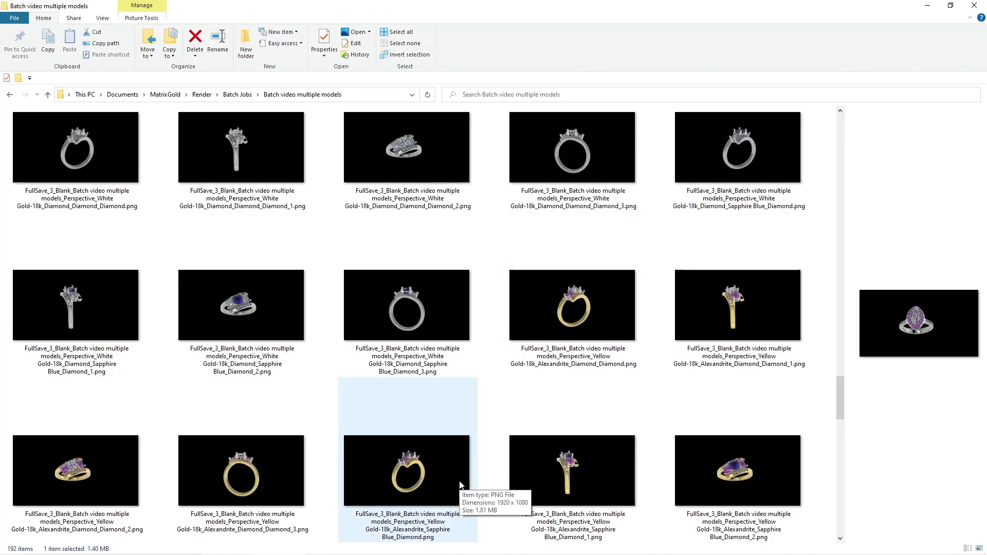
pyautogui.doubleClick(541, 146)
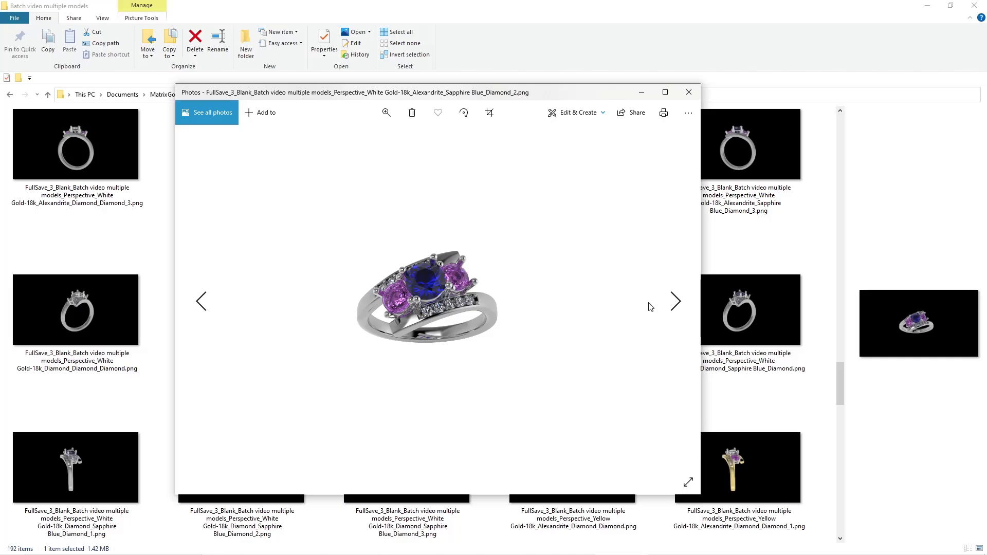
pyautogui.click(689, 93)
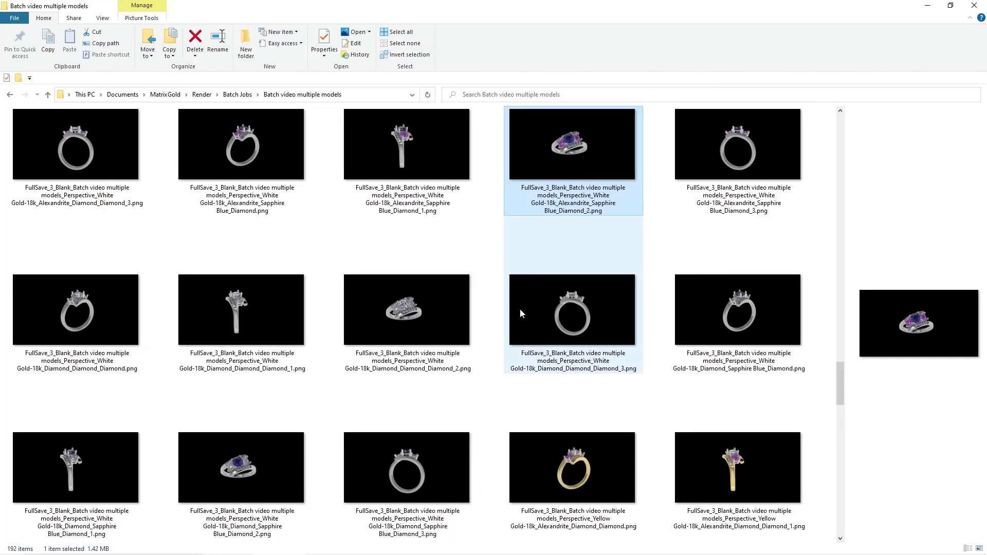
pyautogui.scroll(-5, 520, 308)
pyautogui.scroll(-3, 522, 311)
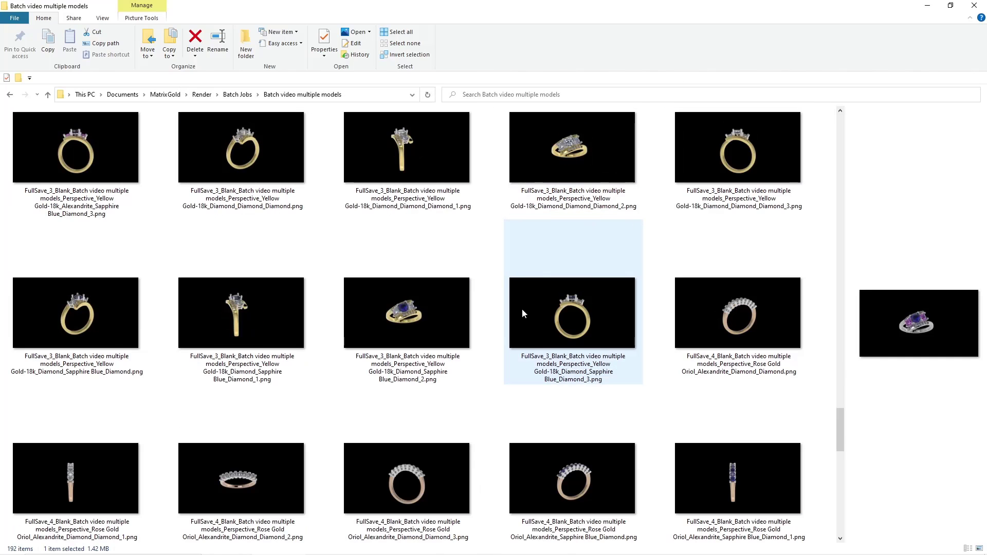